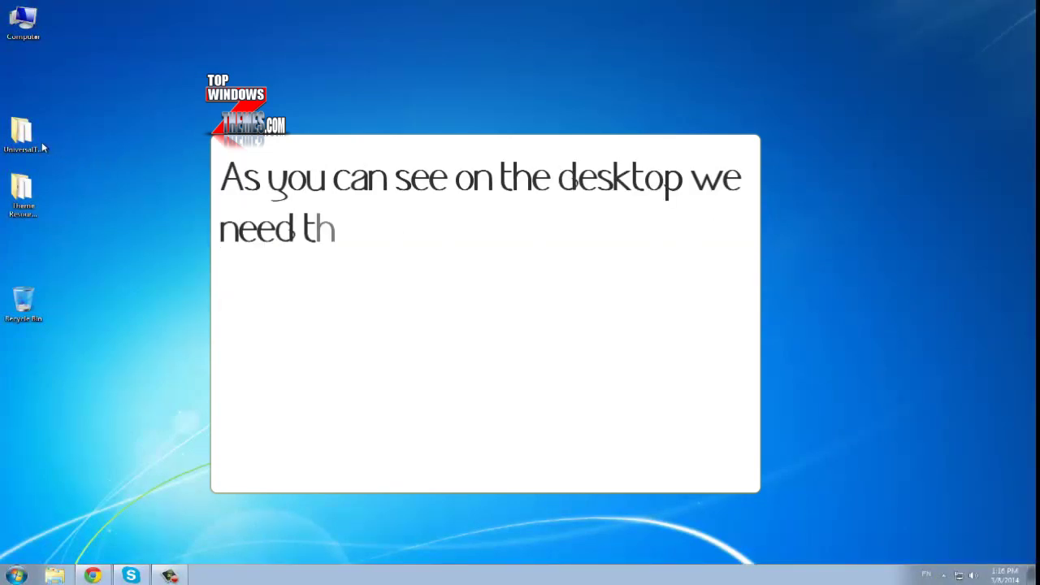
left_click(27, 140)
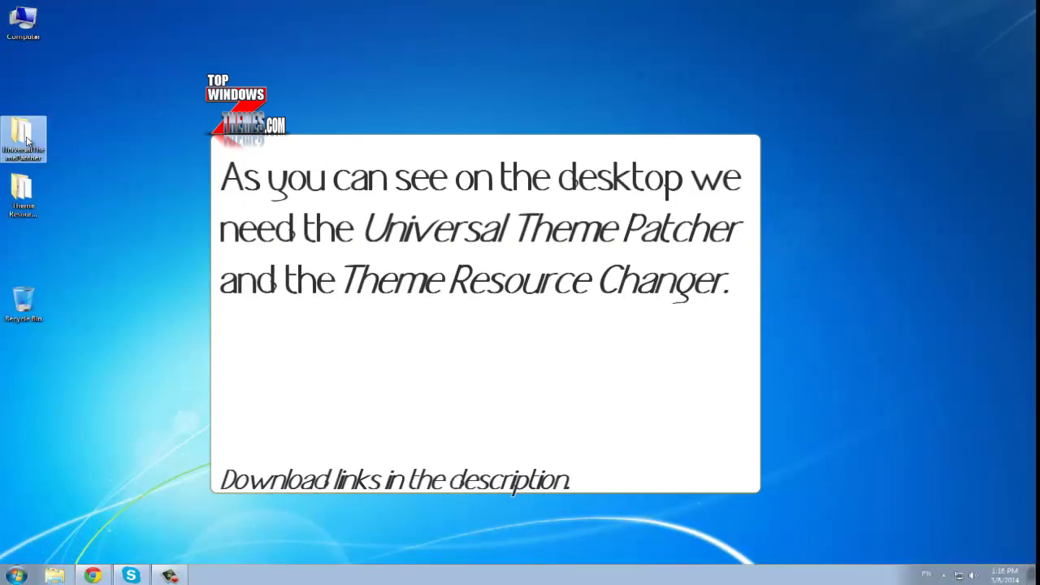
left_click(27, 186)
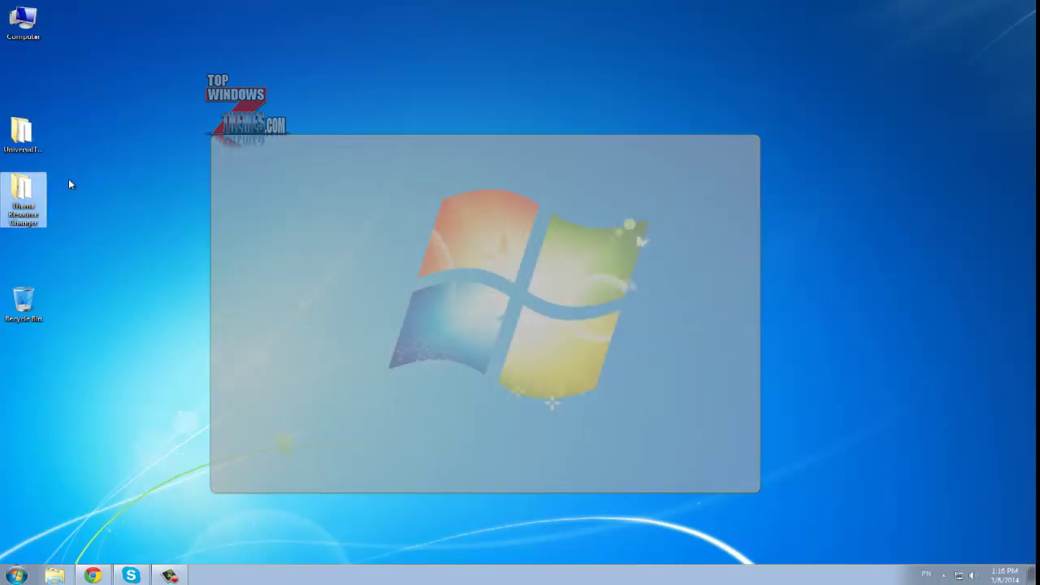
left_click(69, 185)
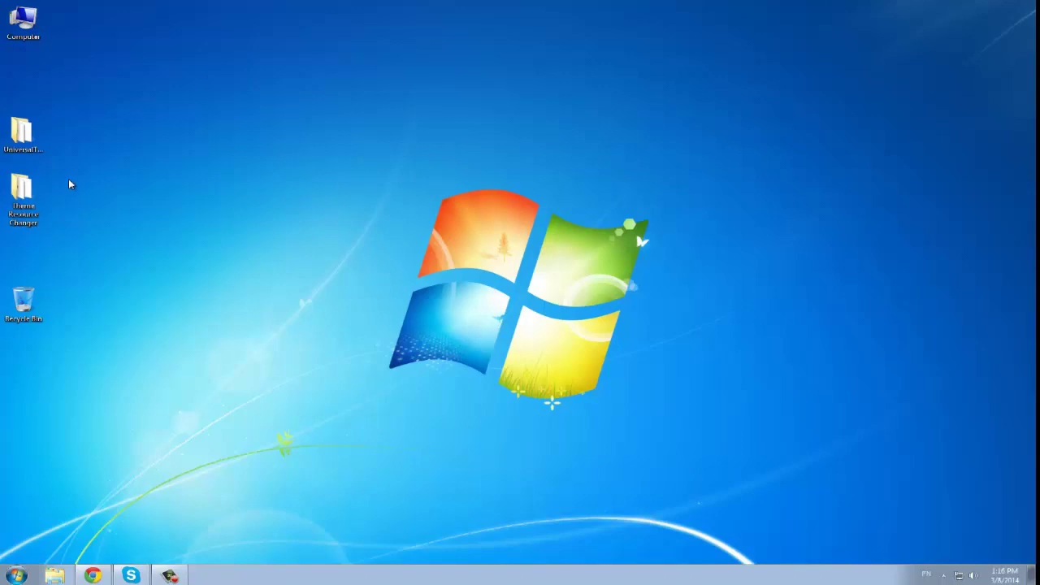
Step: Launch UniversalThemePatcher-x64 from the UniversalThemePatcher desktop folder with English as the interface language and continue to the patch details
double_click(35, 151)
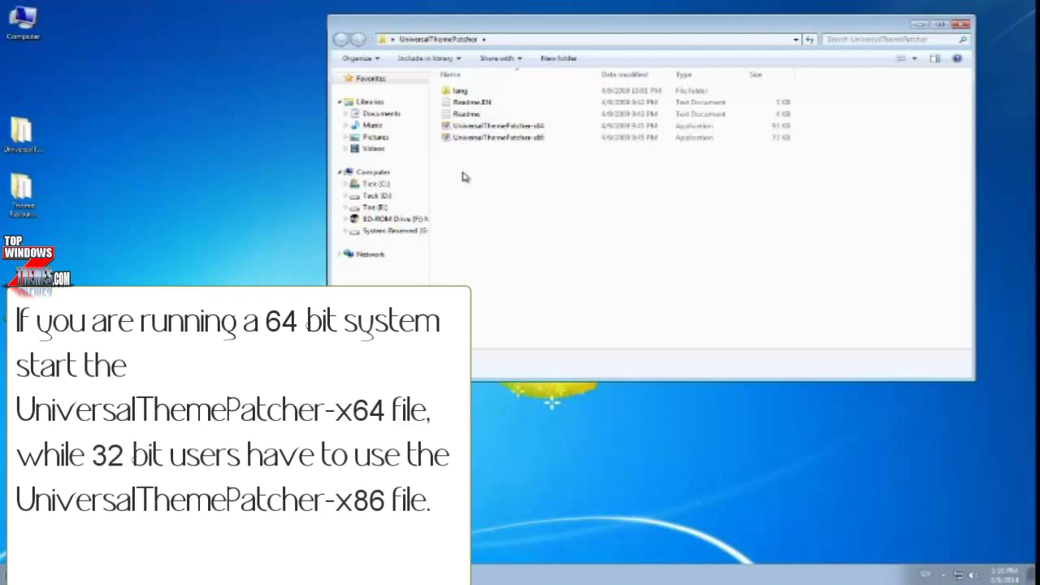
double_click(497, 126)
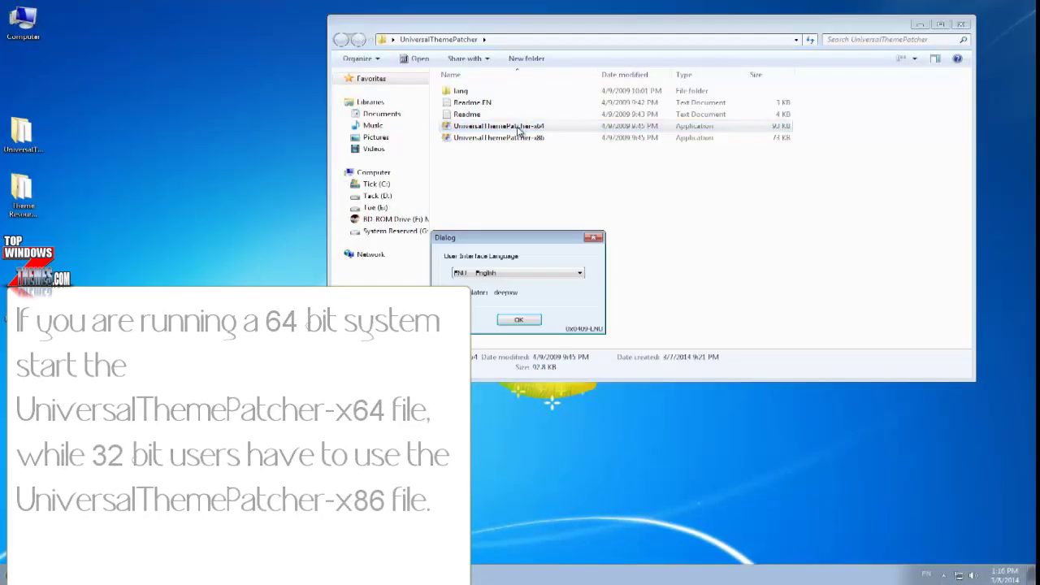
left_click(527, 320)
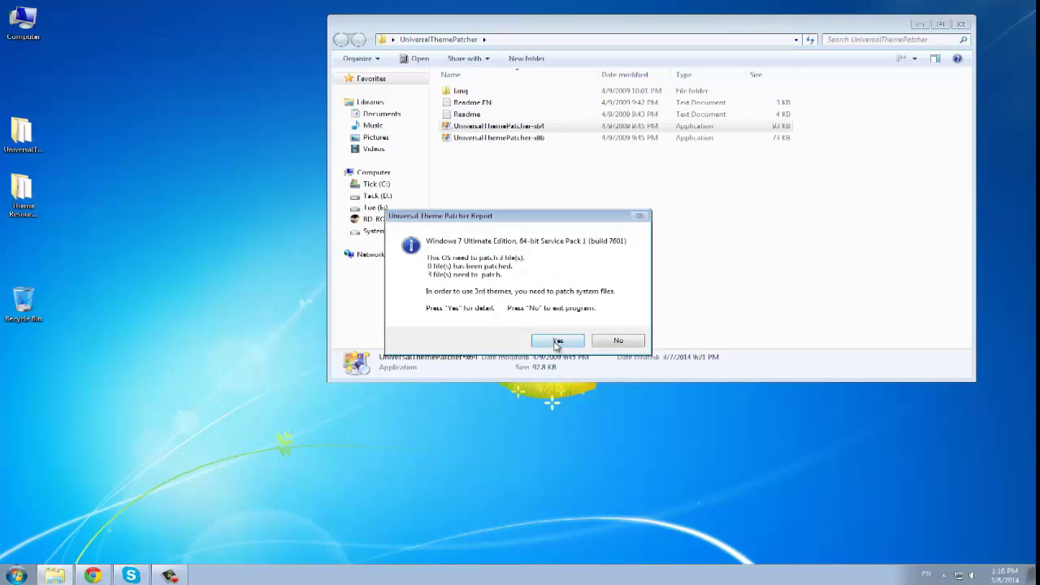
left_click(558, 341)
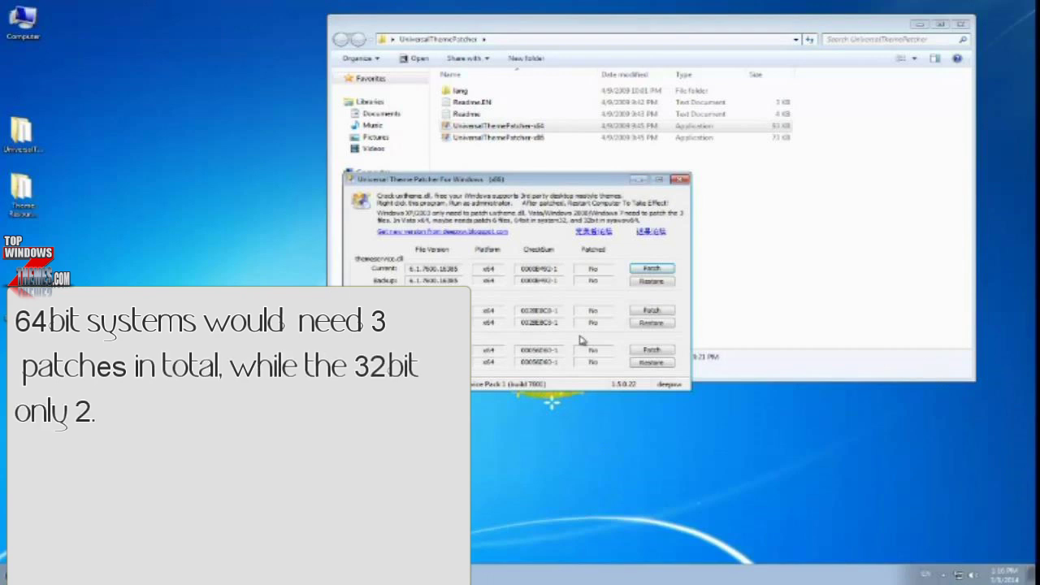
Step: Patch the system files themeservice.dll, themeui.dll and uxtheme.dll
left_click(670, 269)
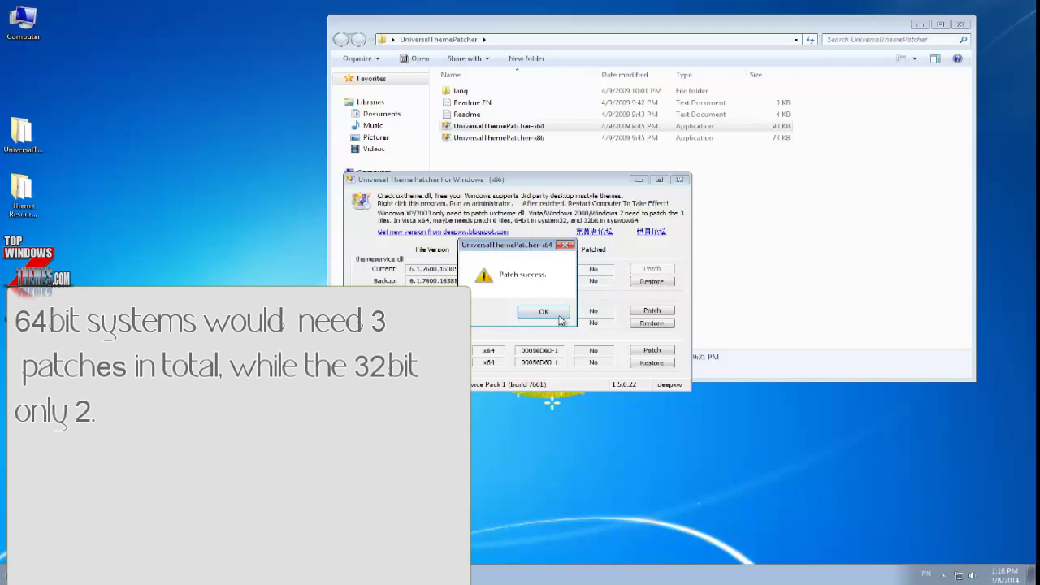
key("Return")
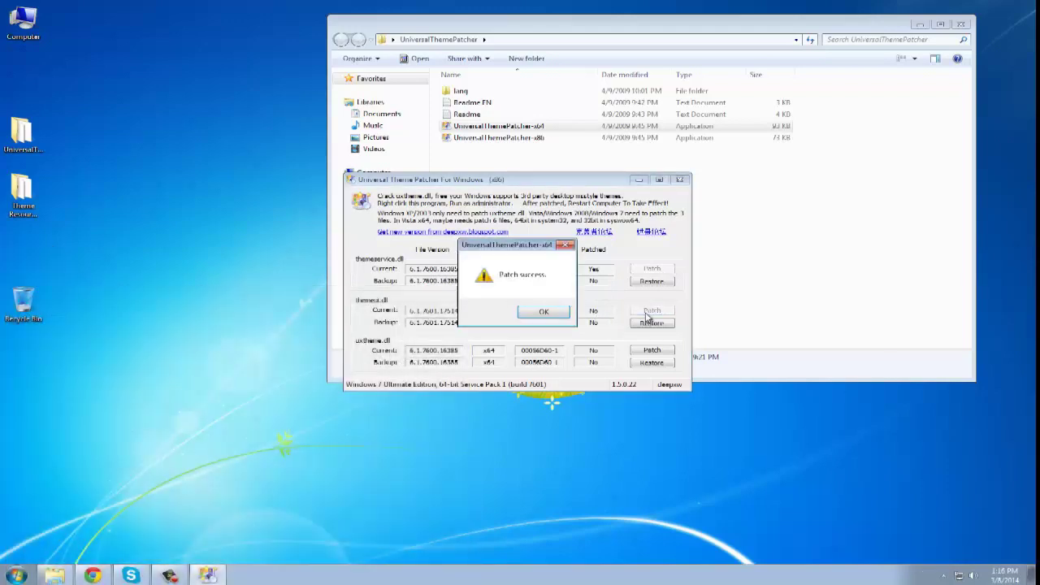
left_click(556, 315)
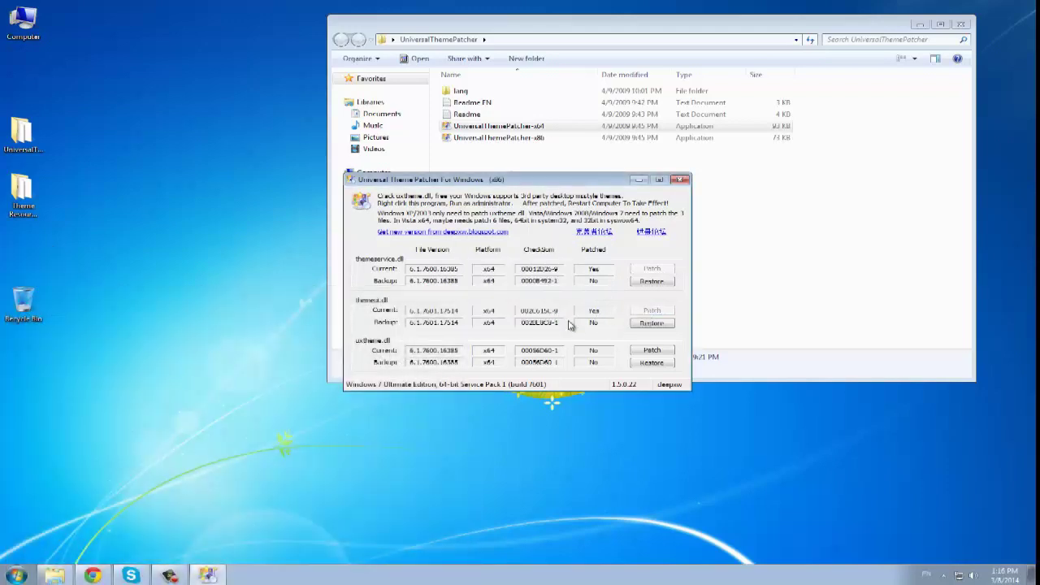
left_click(647, 351)
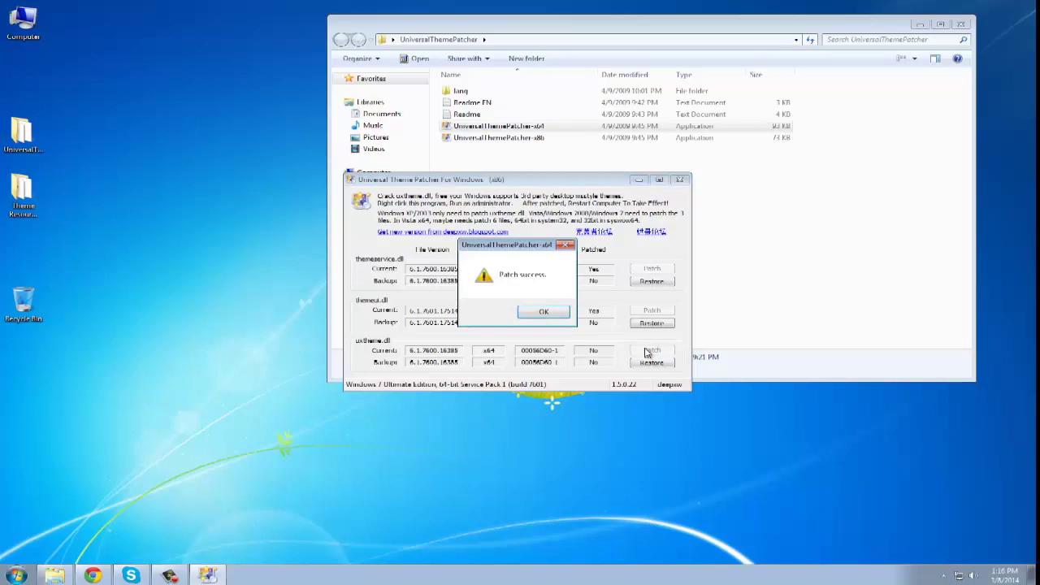
left_click(557, 316)
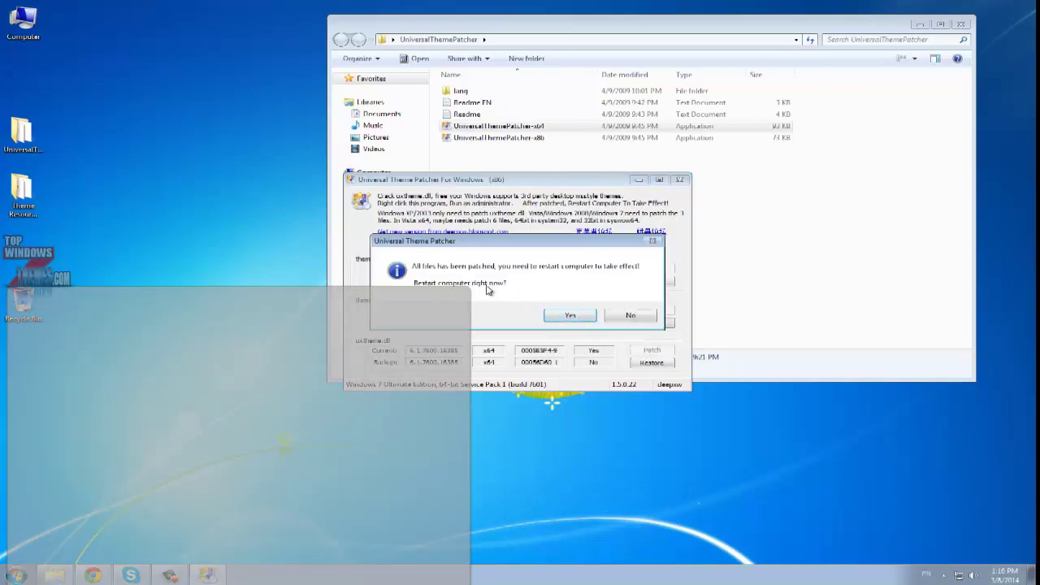
Step: Decline restarting the computer right now and close the theme patcher and its folder
left_click(630, 315)
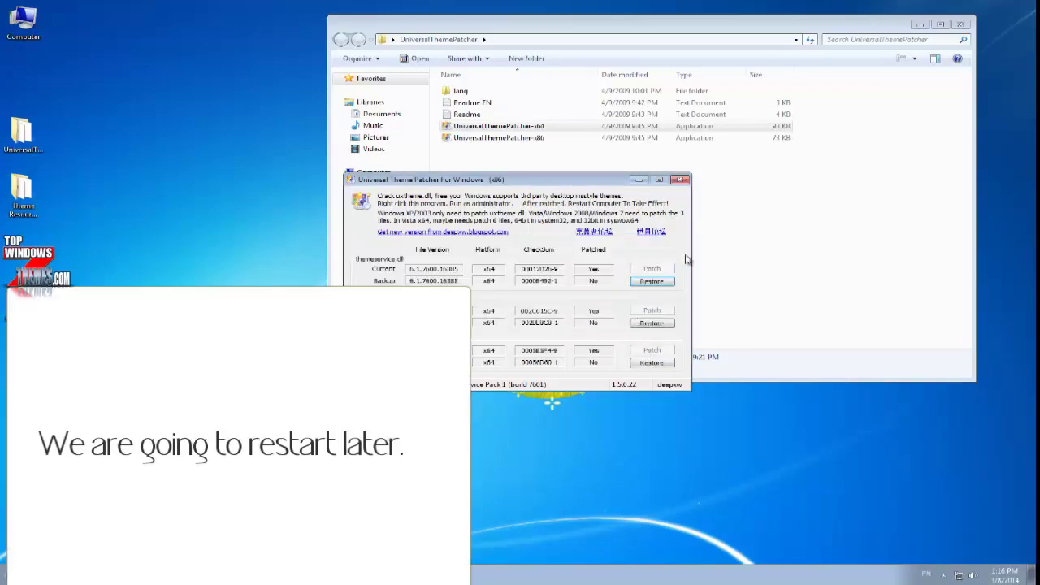
left_click(679, 180)
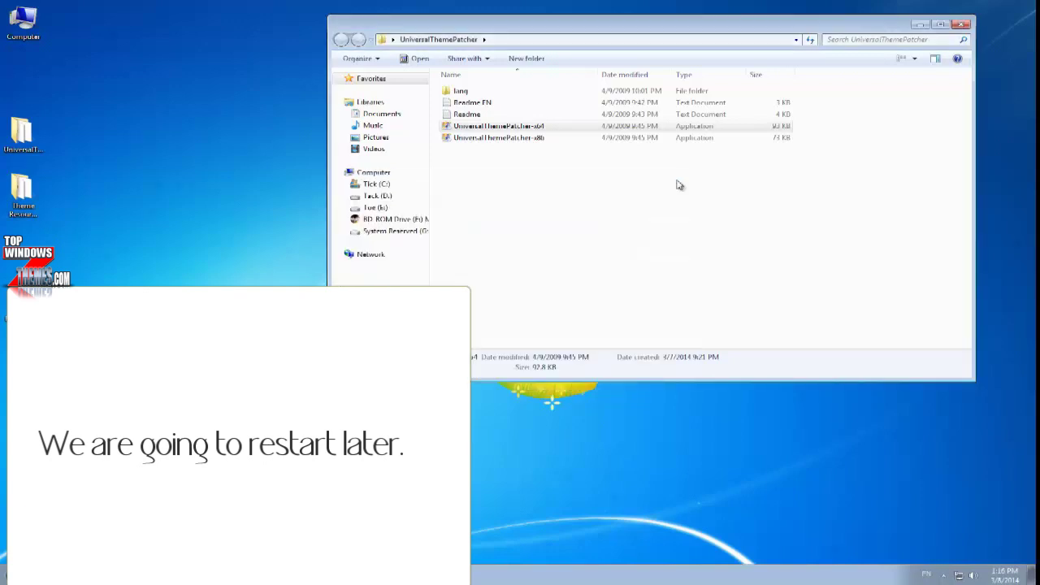
left_click(962, 26)
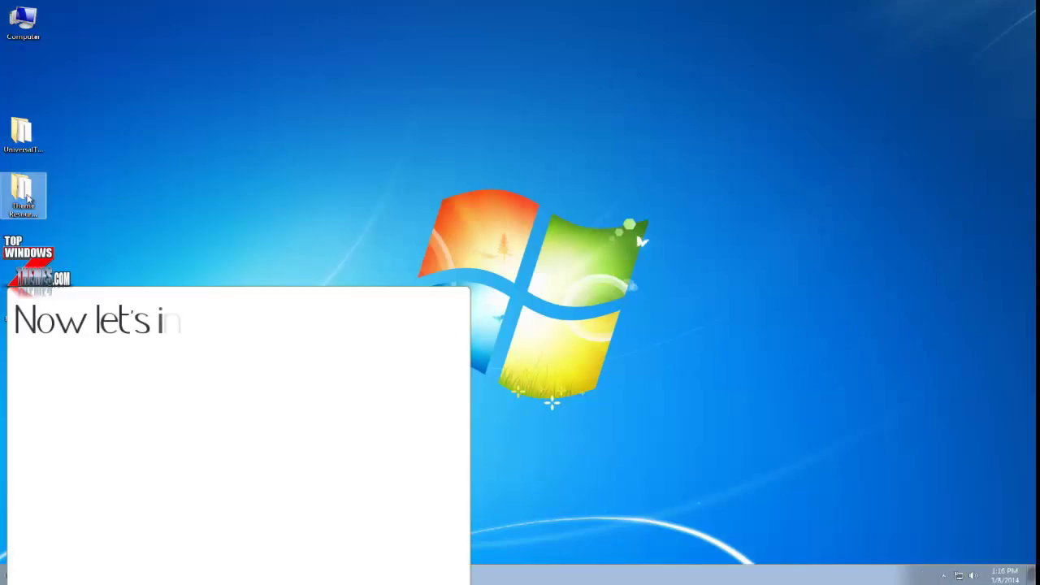
Step: Install Theme Resource Changer X64 v1.0 from its desktop folder into the default location, agreeing to the terms
double_click(29, 197)
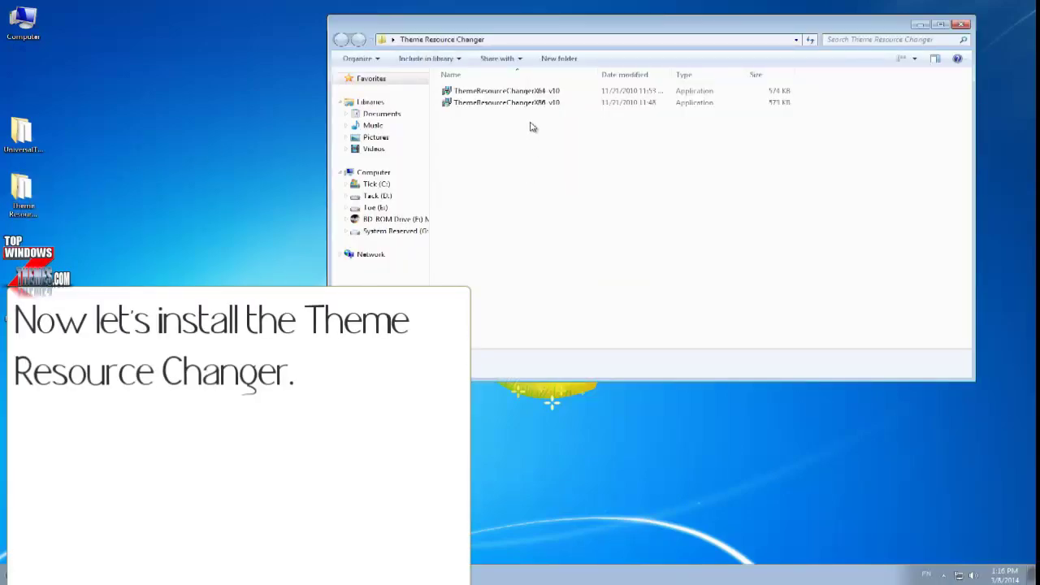
left_click(534, 93)
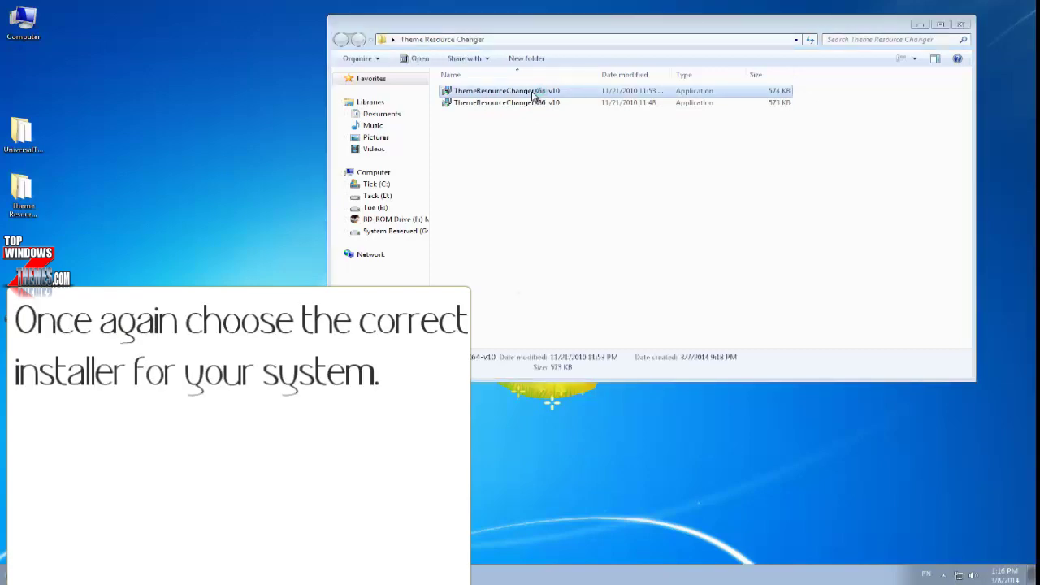
double_click(534, 93)
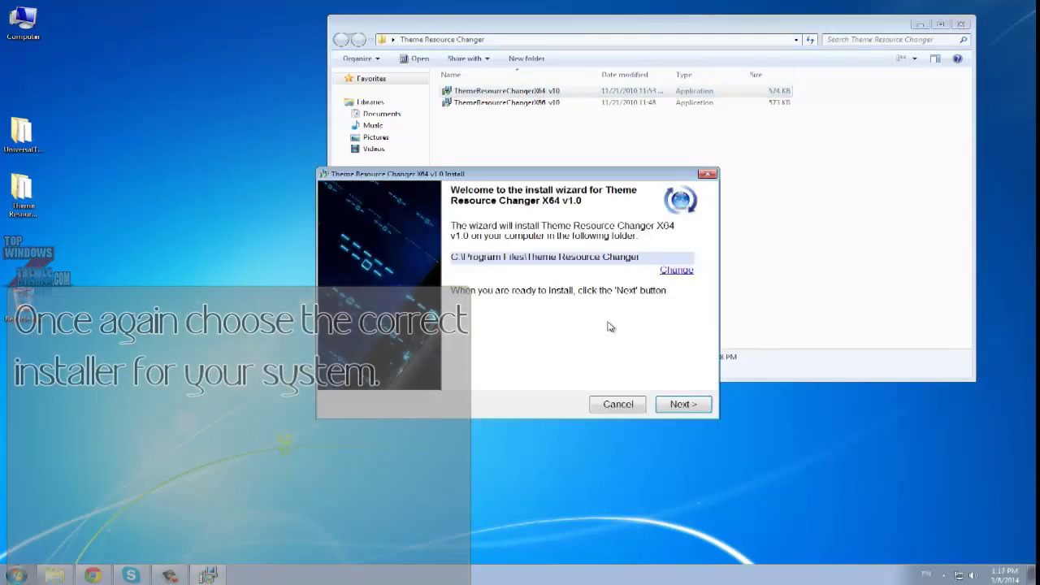
left_click(675, 405)
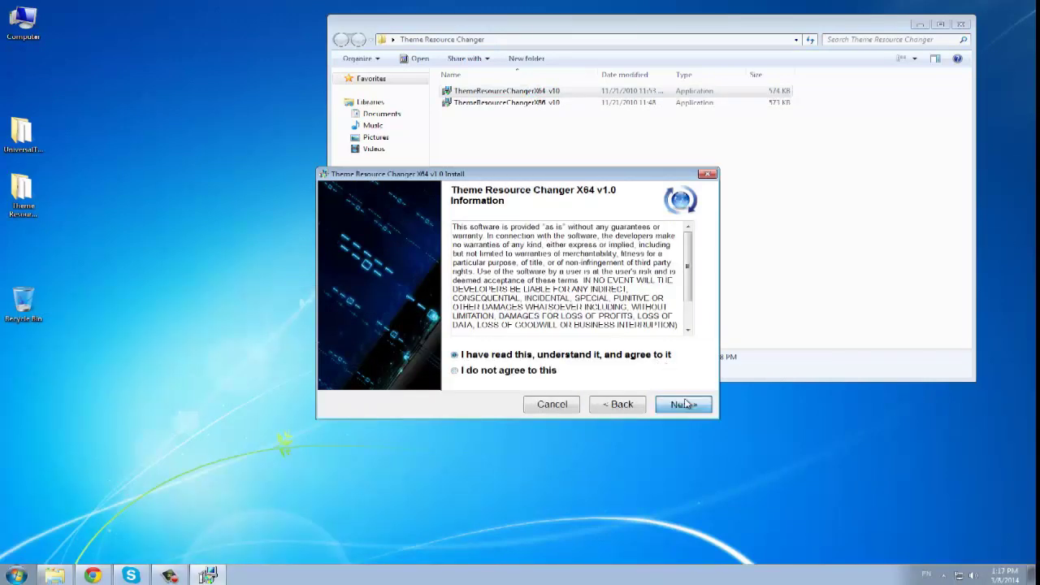
left_click(683, 404)
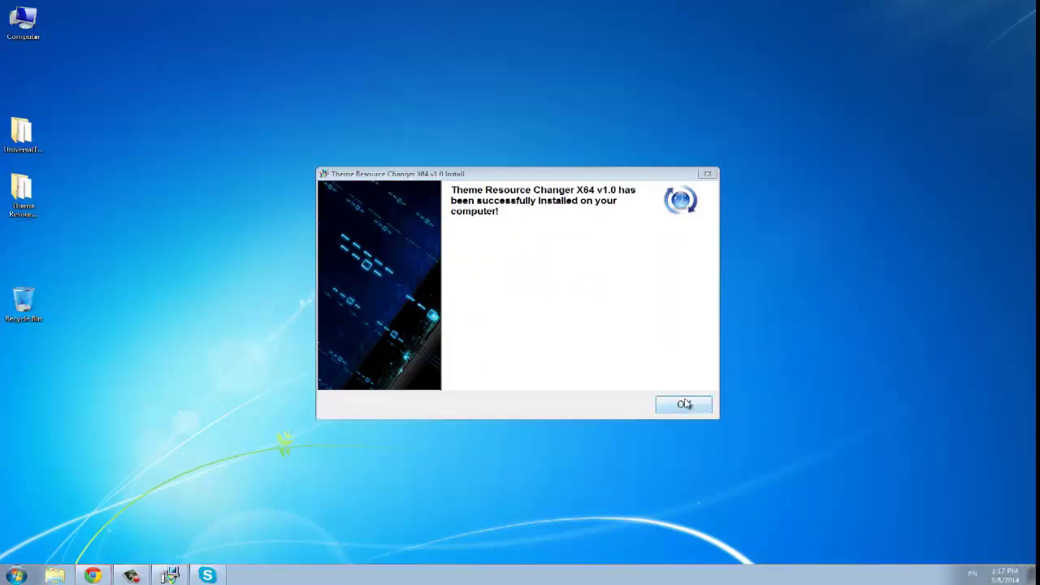
left_click(684, 404)
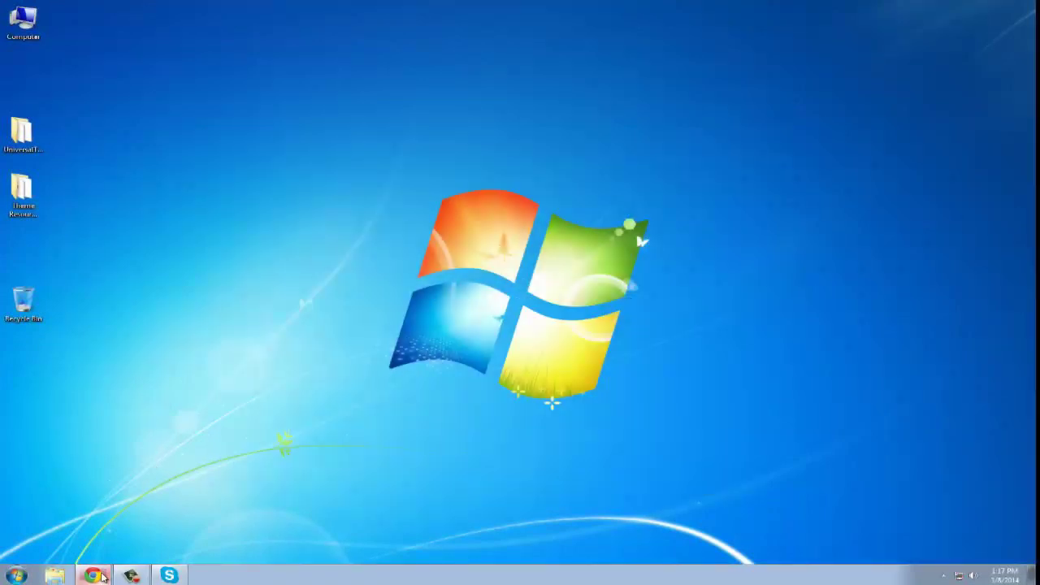
Step: Switch to Chrome and follow the Odd Future Red Theme's download link on topwindows7themes.com
left_click(102, 576)
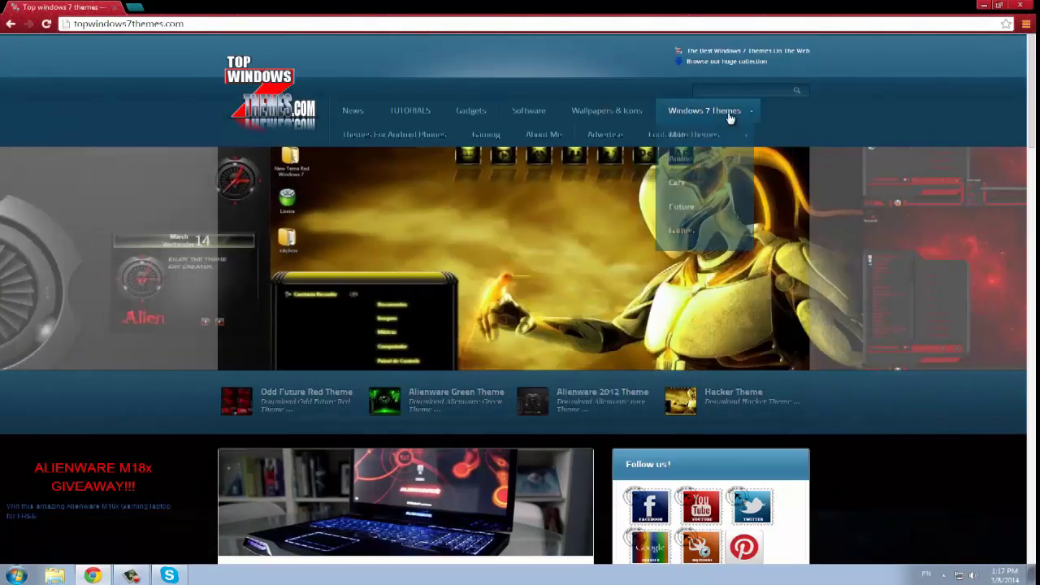
mouse_move(729, 118)
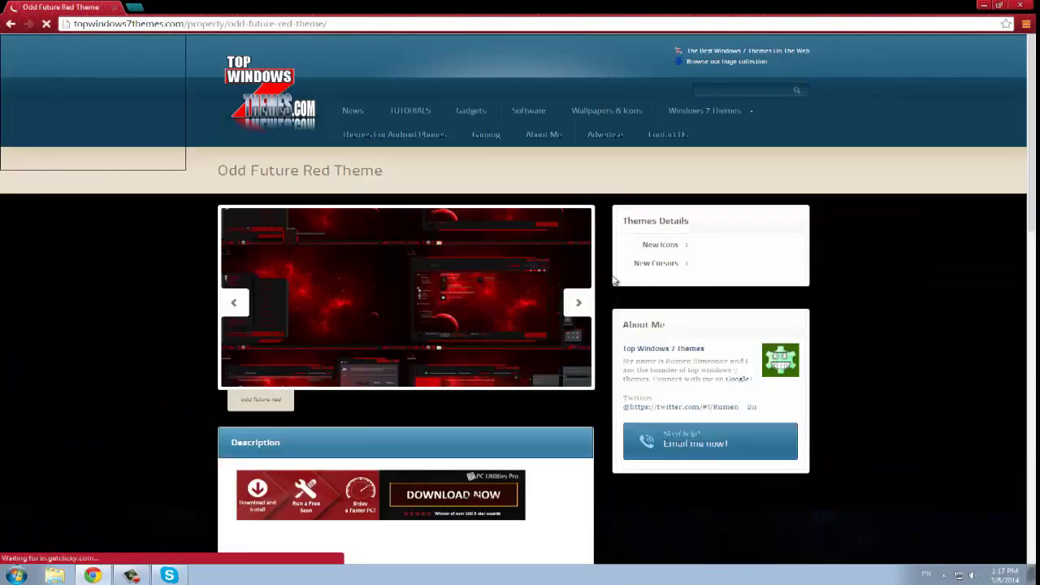
scroll(602, 282, "down", 2)
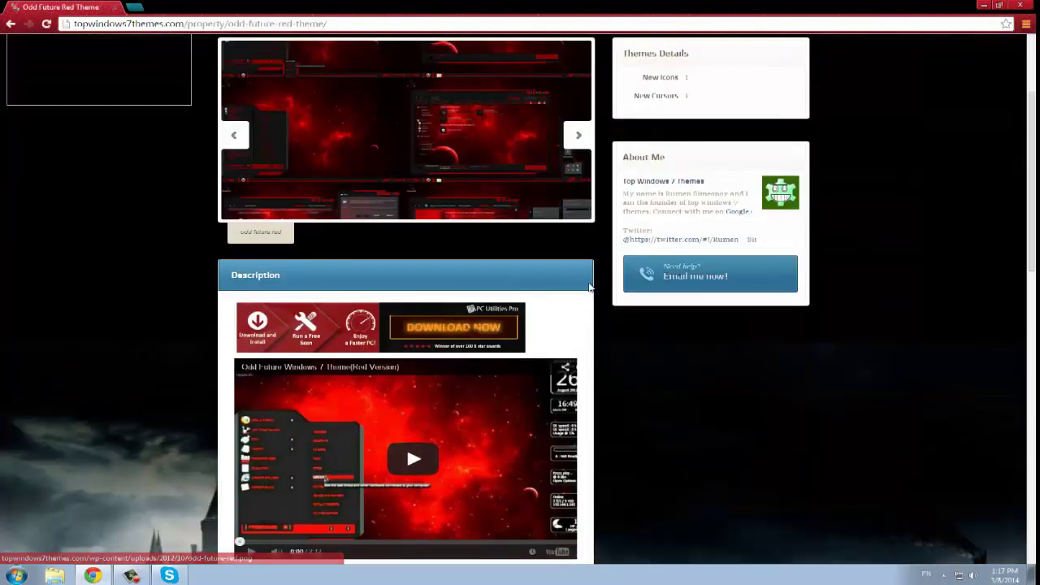
scroll(590, 286, "down", 3)
scroll(590, 286, "down", 1)
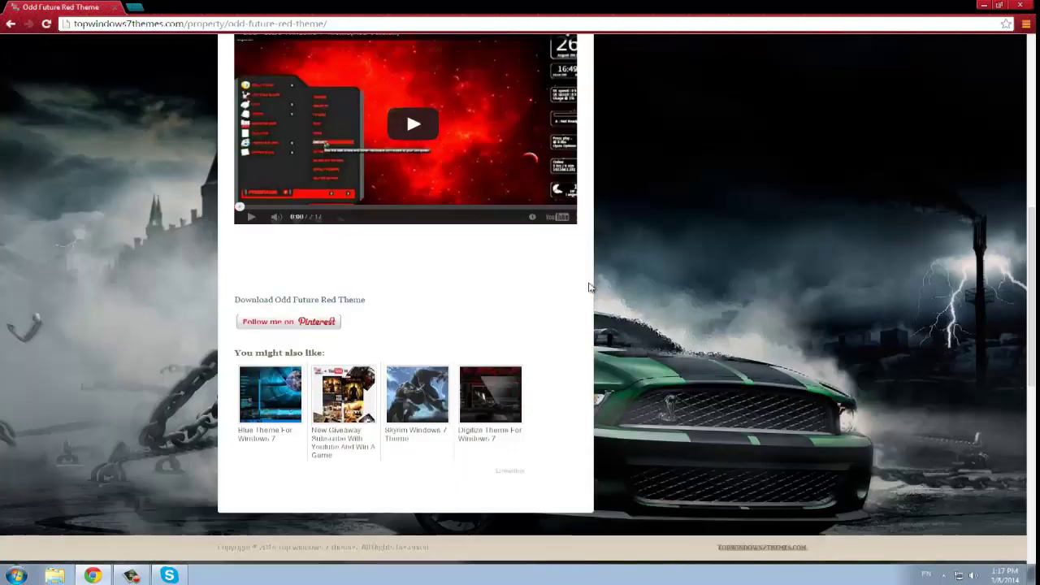
left_click(356, 303)
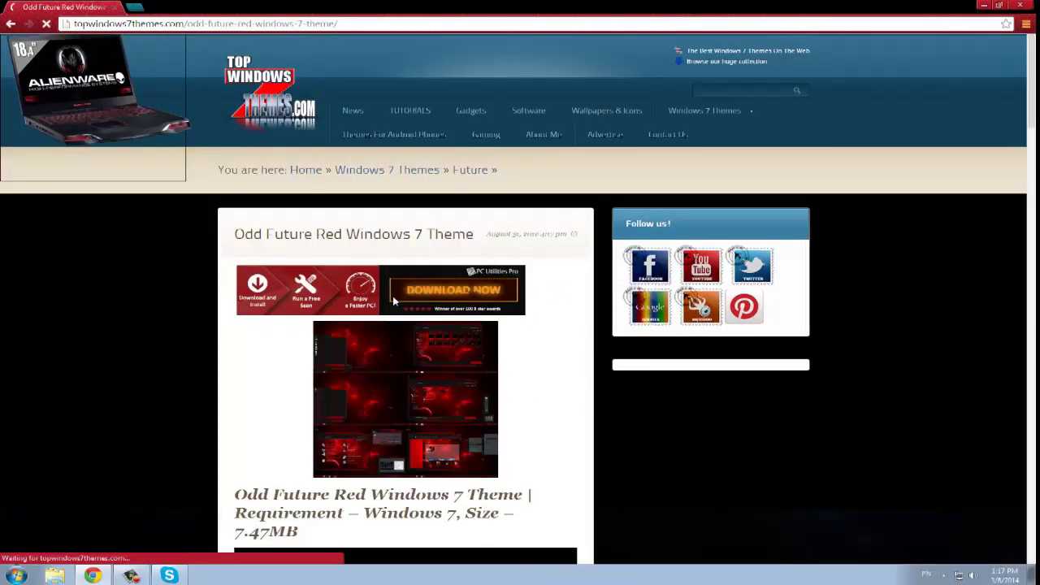
Step: Download the free Odd Future Red Windows 7 Theme installer from the theme's page
scroll(394, 301, "down", 3)
scroll(394, 301, "down", 4)
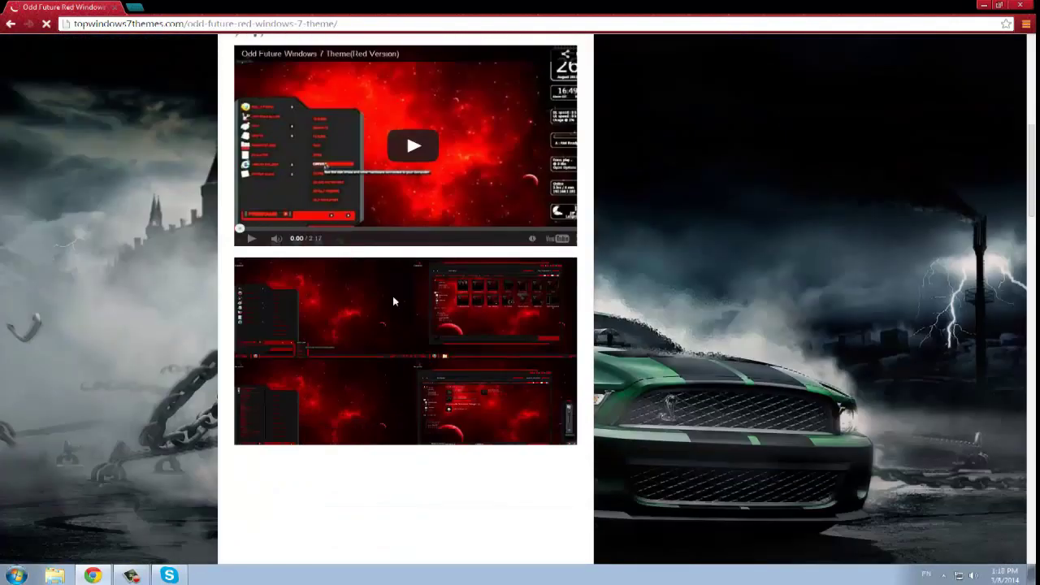
scroll(393, 301, "down", 1)
scroll(393, 301, "down", 3)
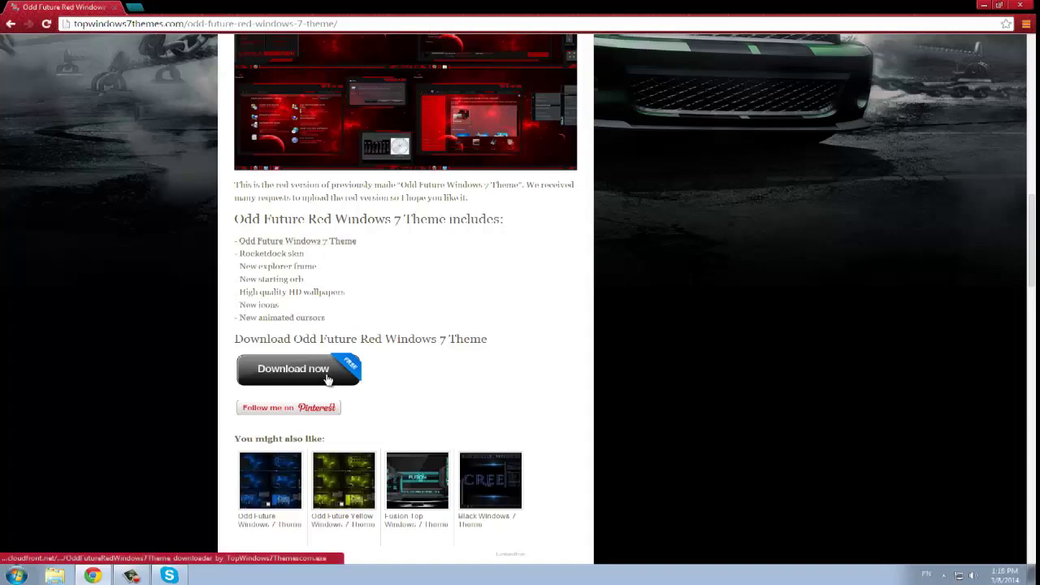
left_click(327, 378)
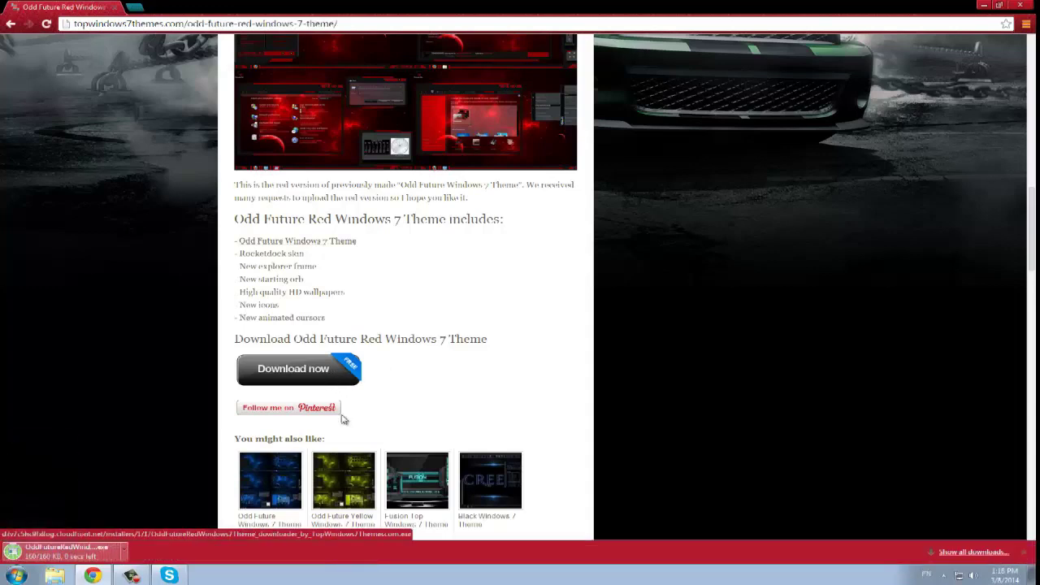
Step: Run the downloaded Odd Future Red installer to save the odd_future_red archive on the desktop, and finish it
left_click(84, 558)
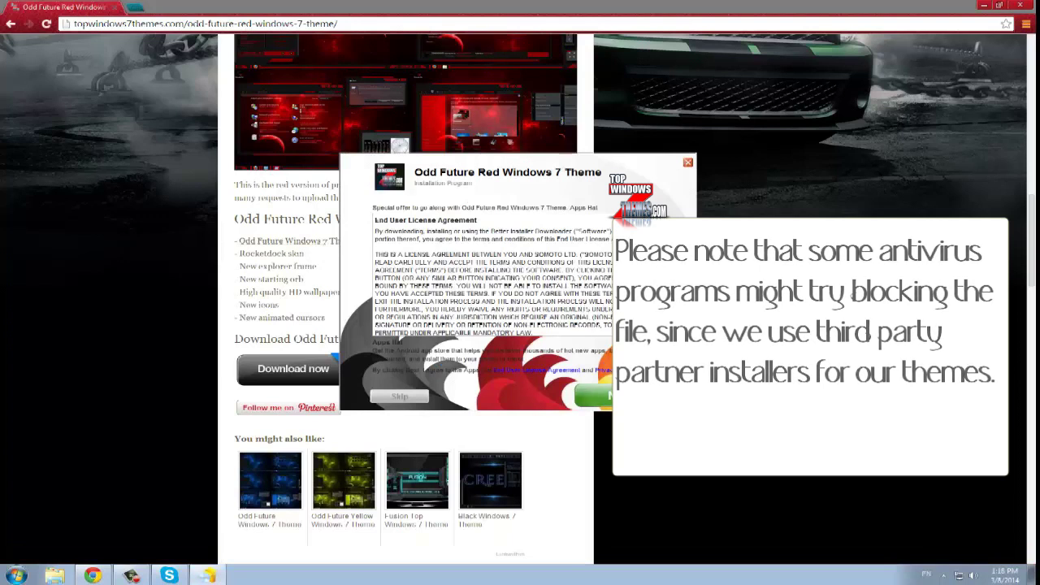
key("Return")
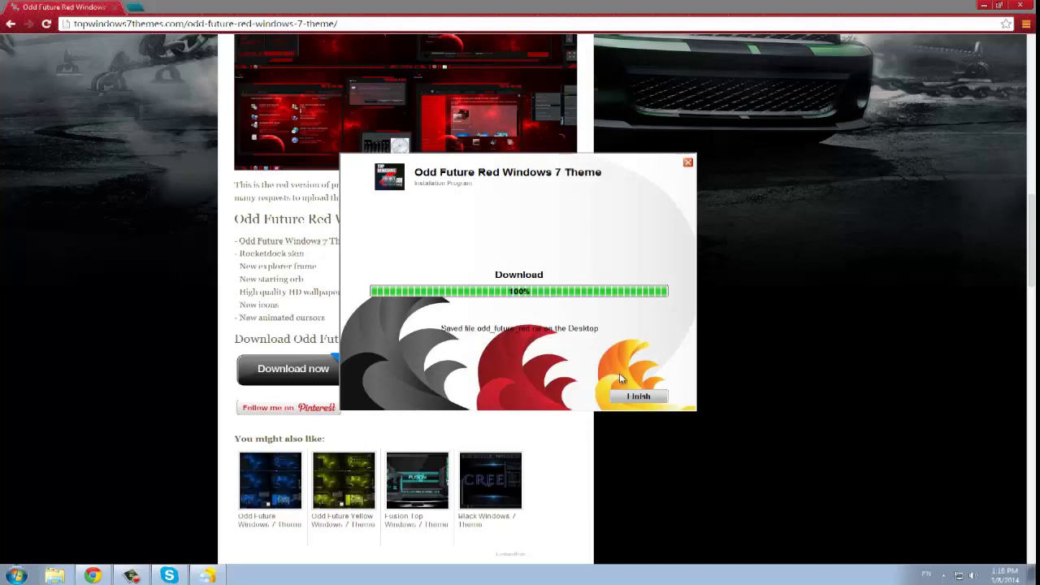
left_click(637, 396)
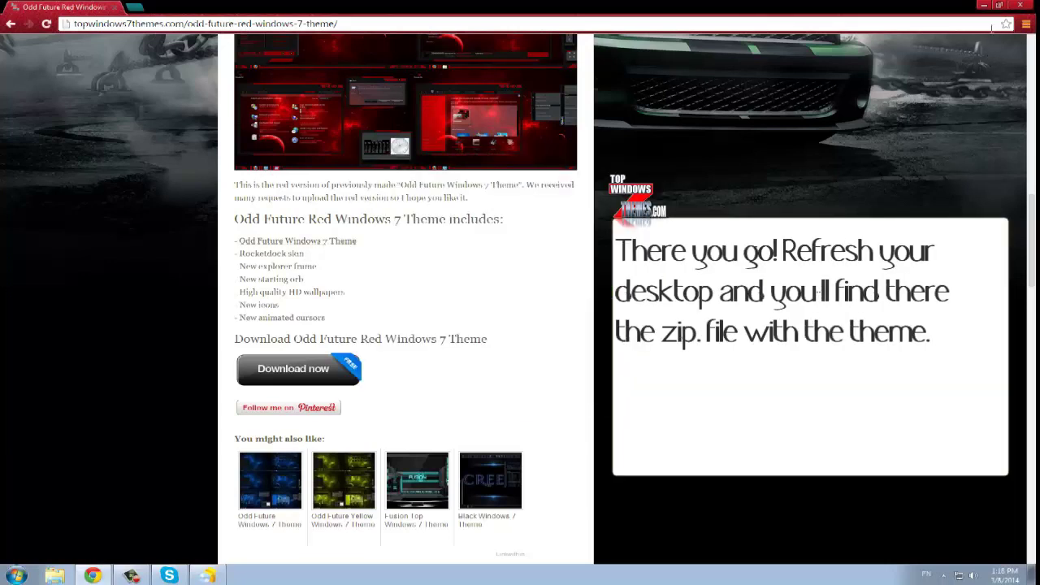
Step: Minimize the browser and extract the odd_future_red archive directly onto the desktop
left_click(983, 5)
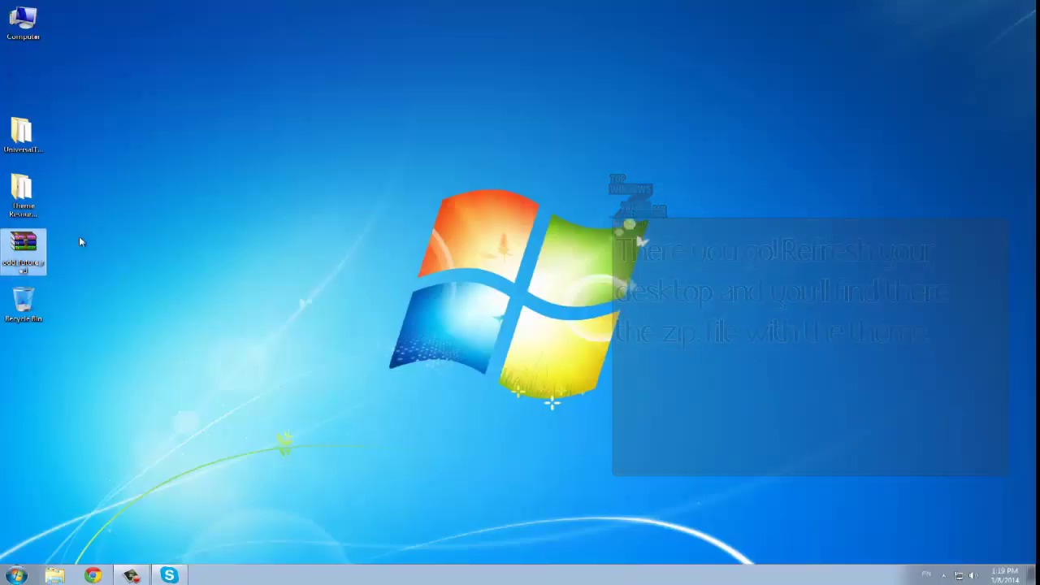
right_click(26, 242)
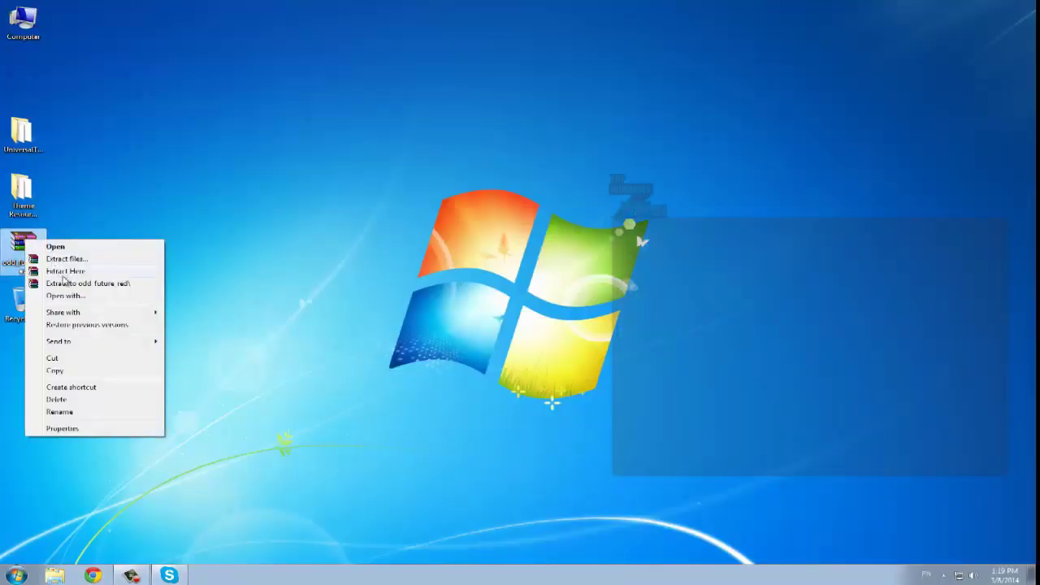
left_click(65, 272)
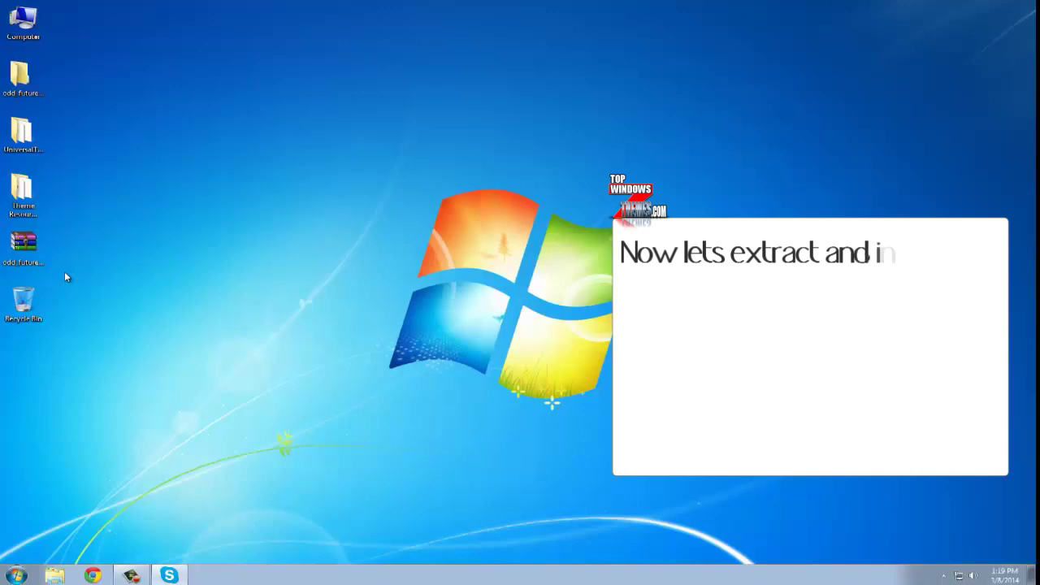
Step: Copy the red line folder and the red line theme file from the extracted odd future red\theme folder, and close the folder window
left_click(35, 82)
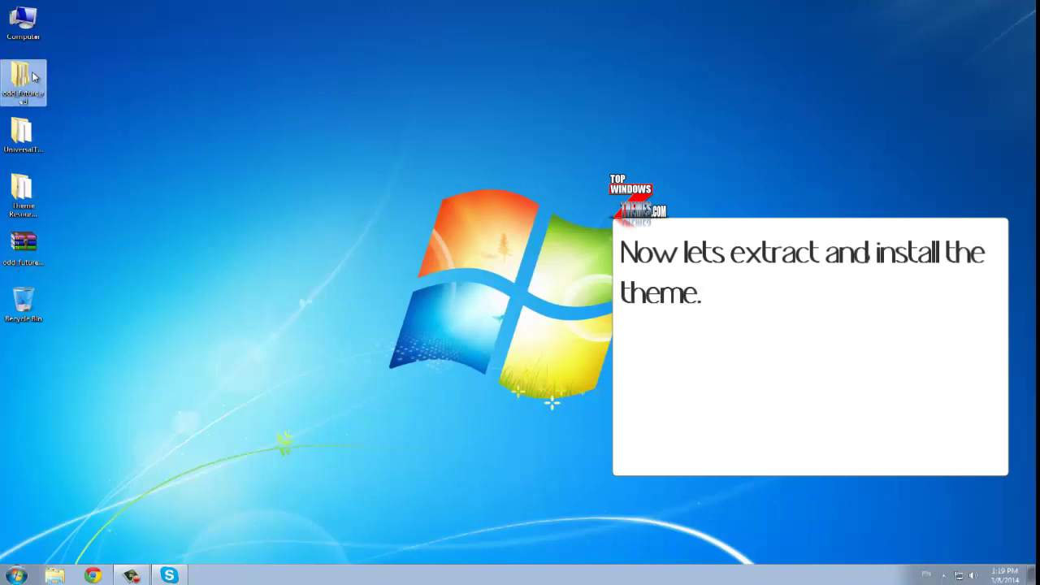
double_click(34, 77)
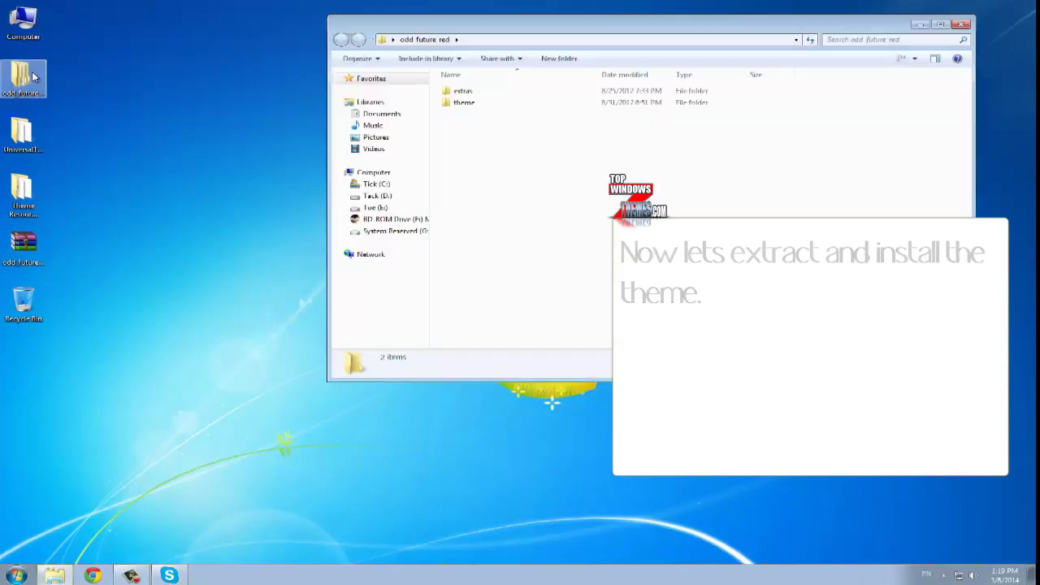
double_click(463, 102)
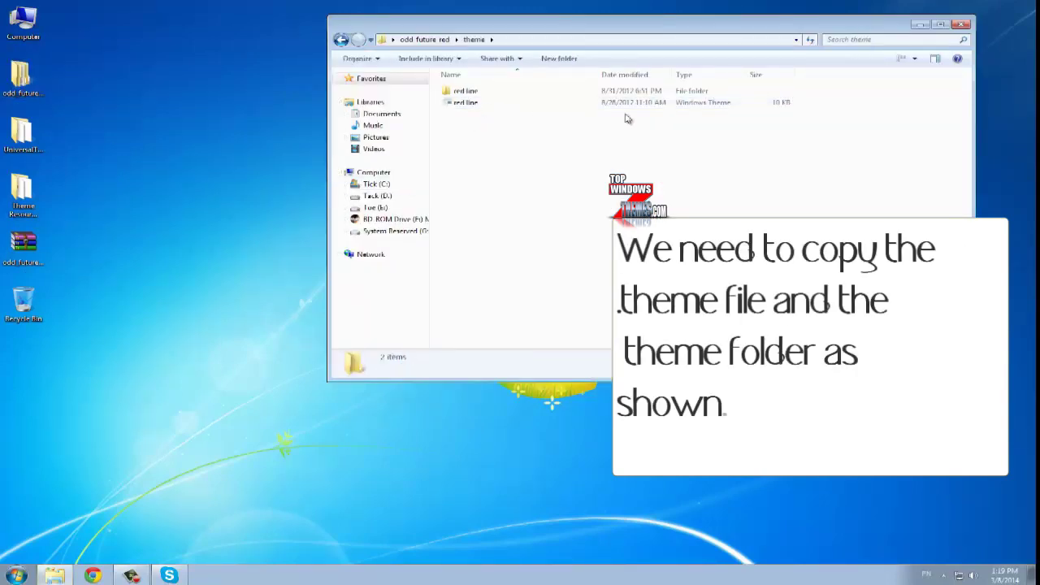
left_click(712, 104)
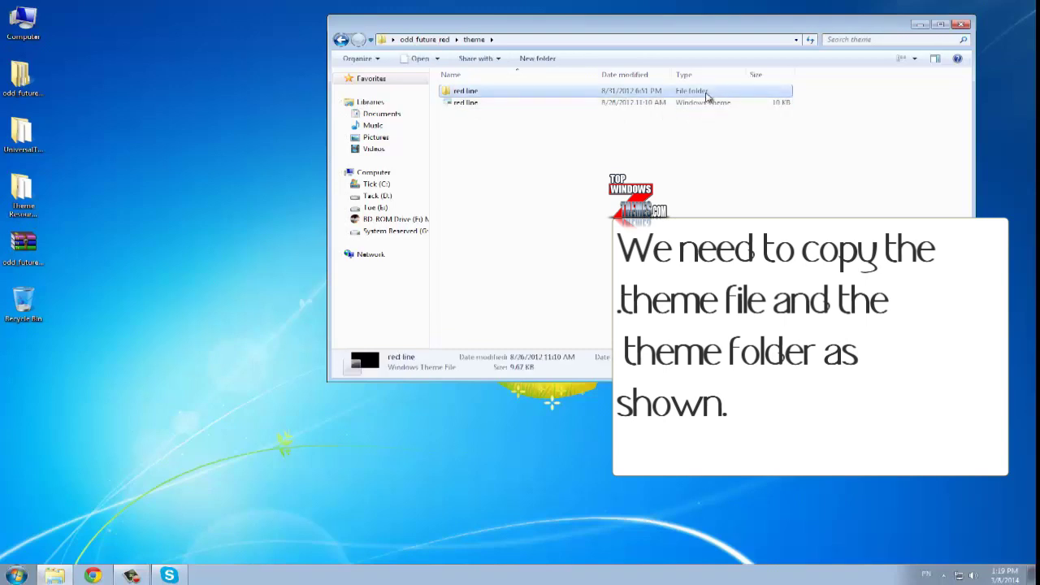
left_click_drag(468, 152, 469, 95)
right_click(470, 95)
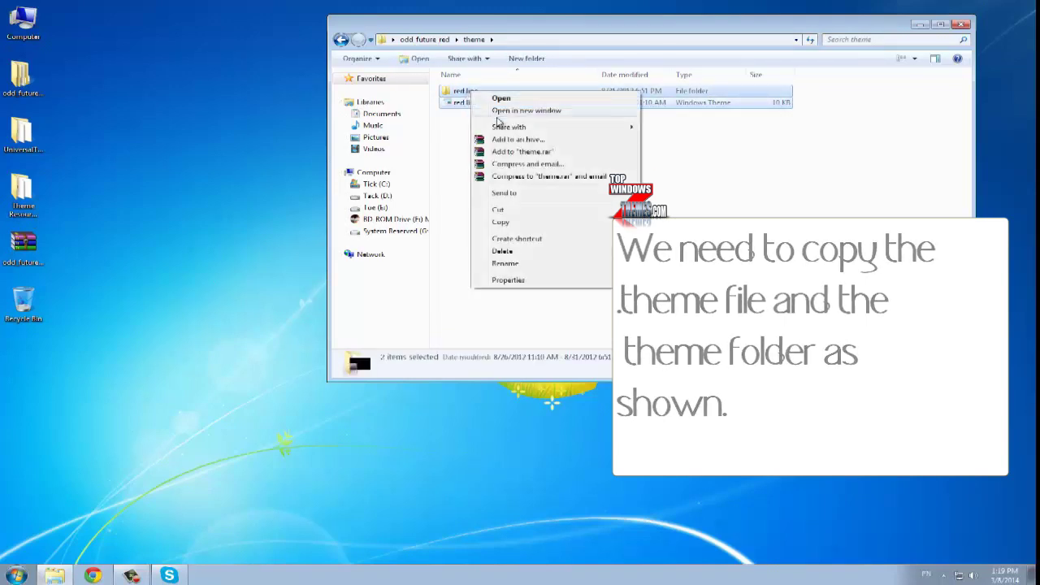
left_click(526, 224)
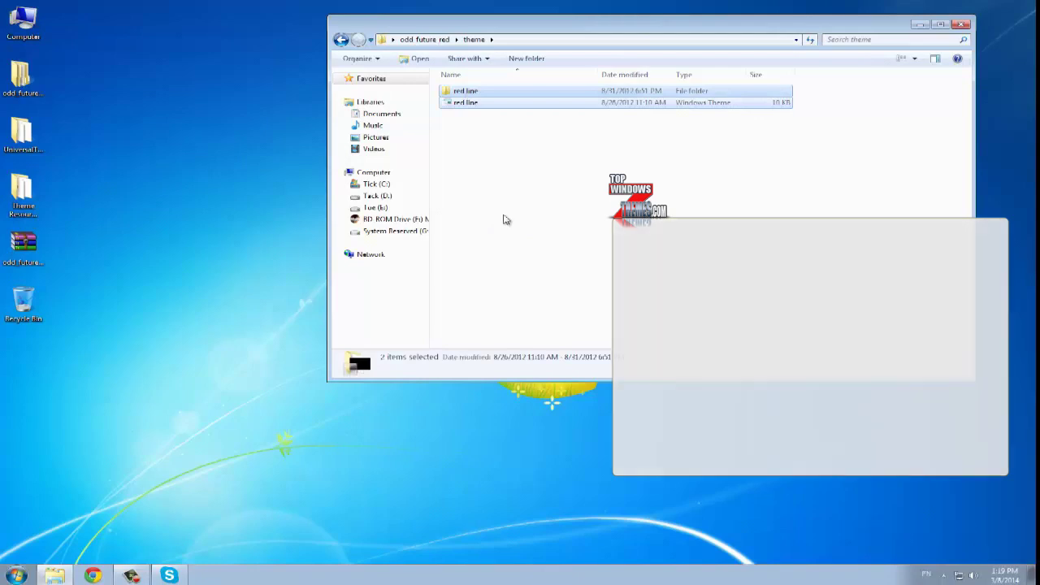
left_click(961, 24)
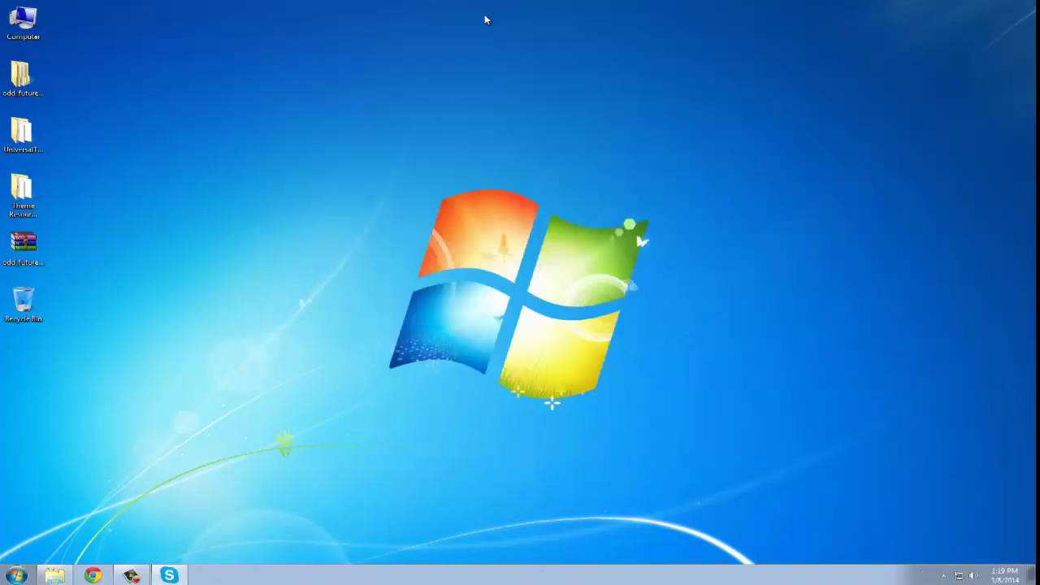
Step: Paste the copied red line folder and theme file into C:\Windows\Resources\Themes, and close the folder window
double_click(23, 23)
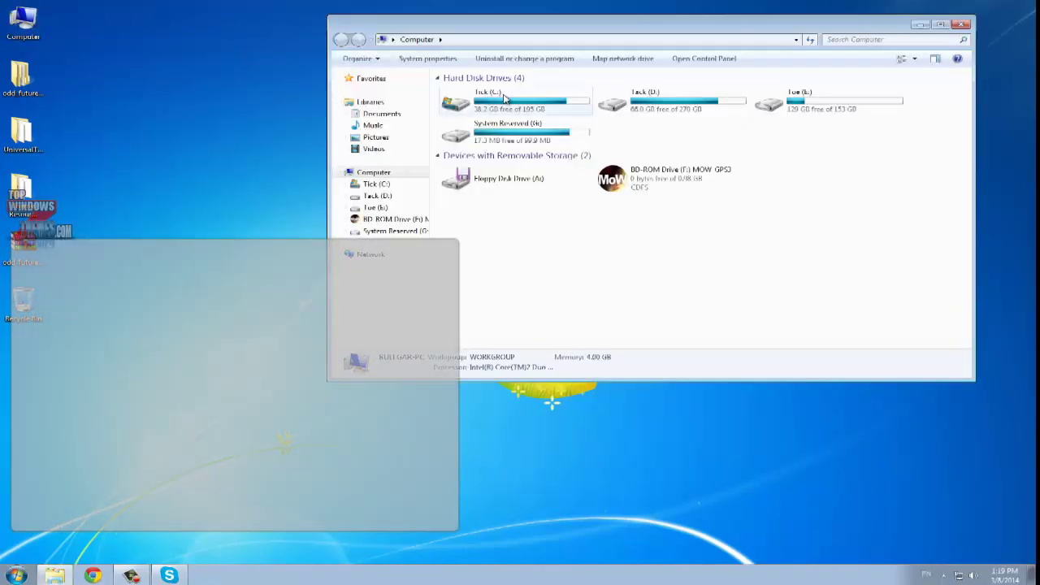
double_click(503, 98)
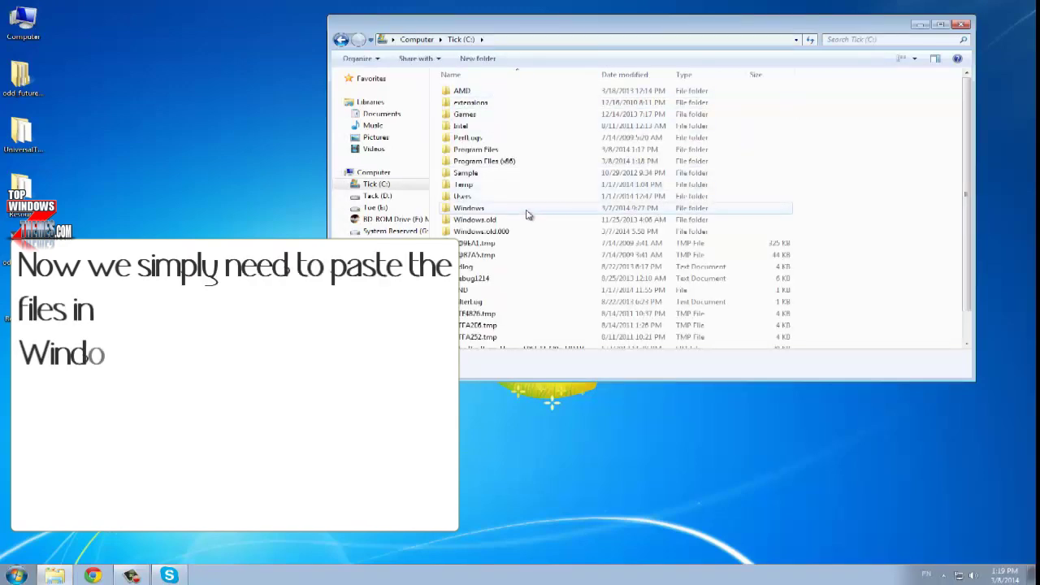
double_click(527, 214)
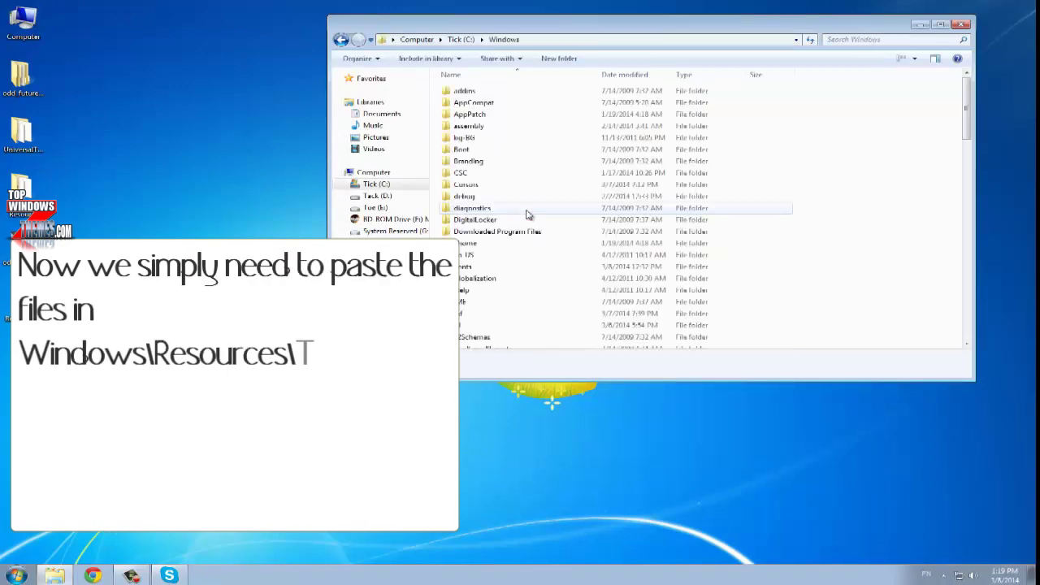
key("r")
left_click(494, 125)
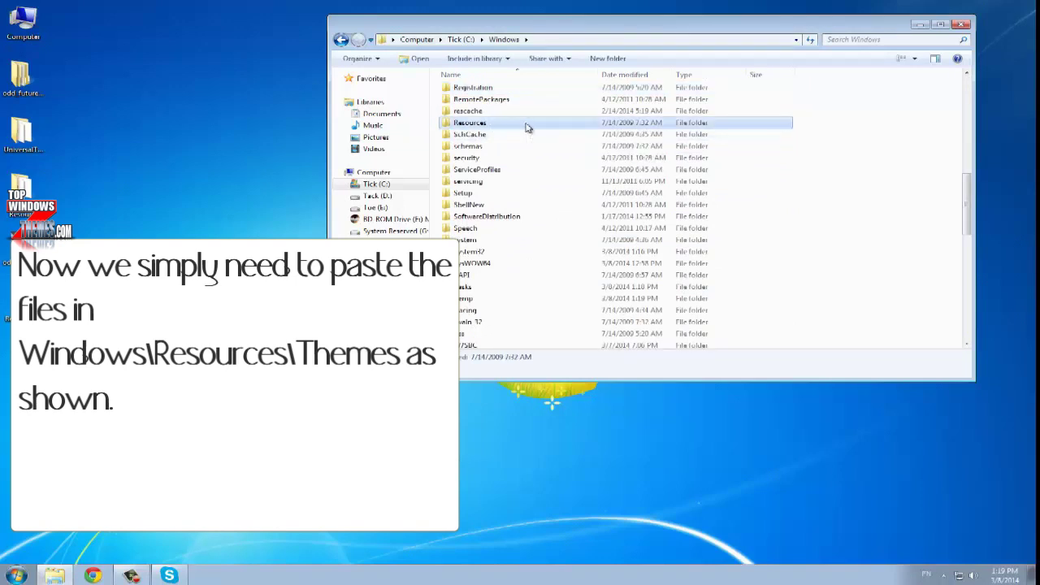
double_click(526, 126)
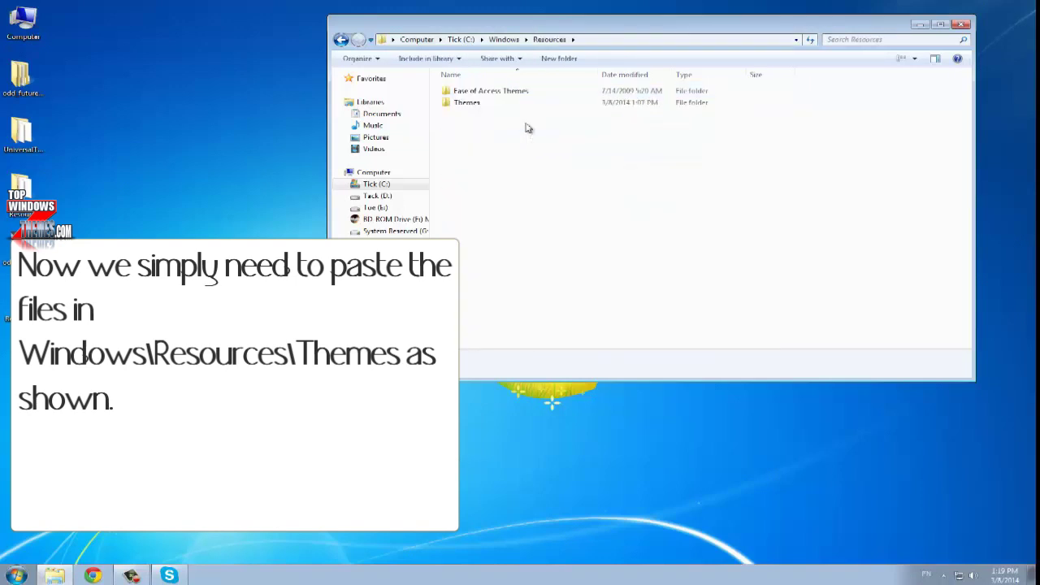
double_click(477, 107)
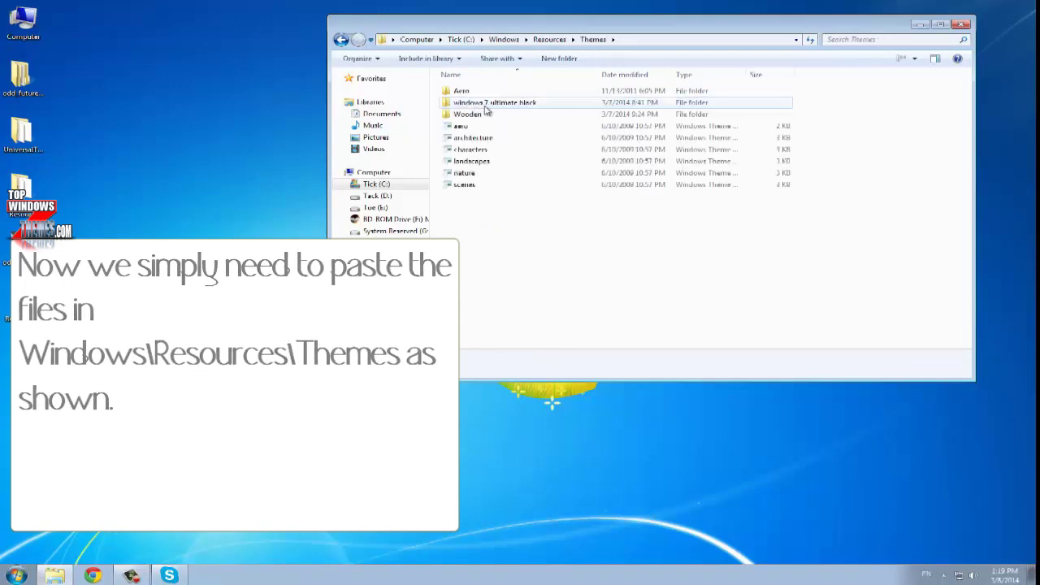
right_click(546, 231)
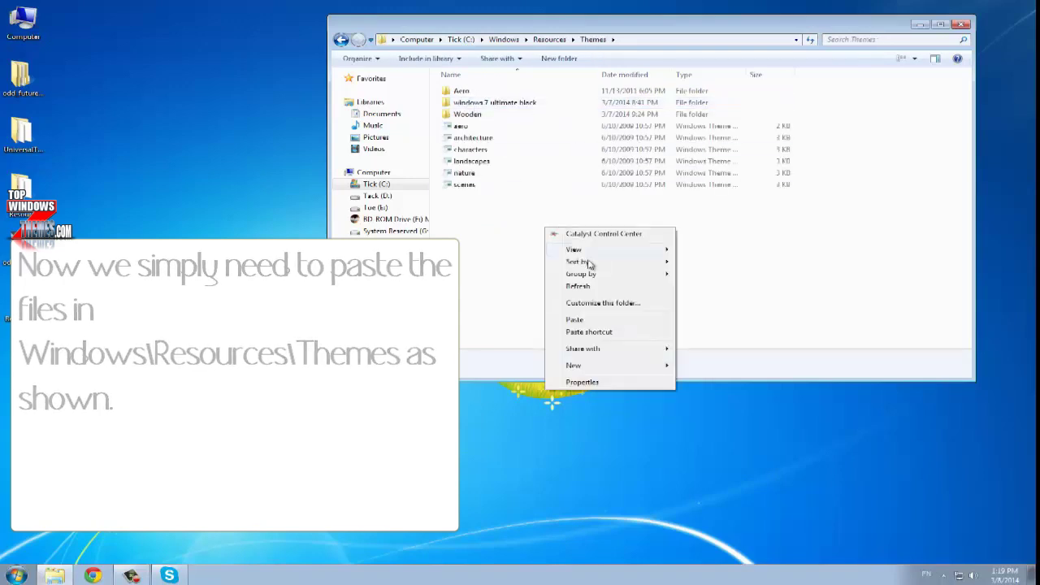
left_click(575, 319)
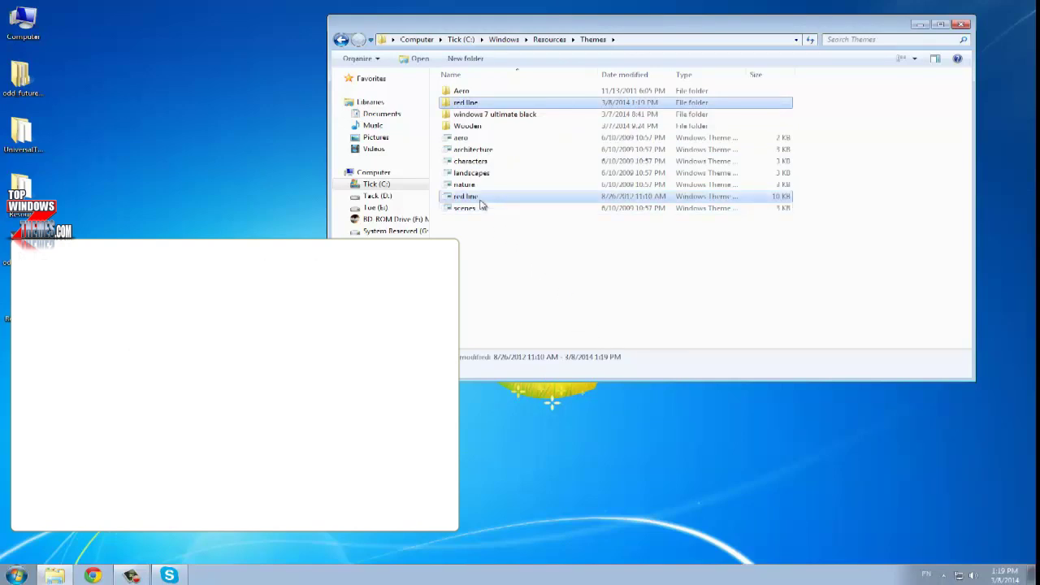
left_click(961, 25)
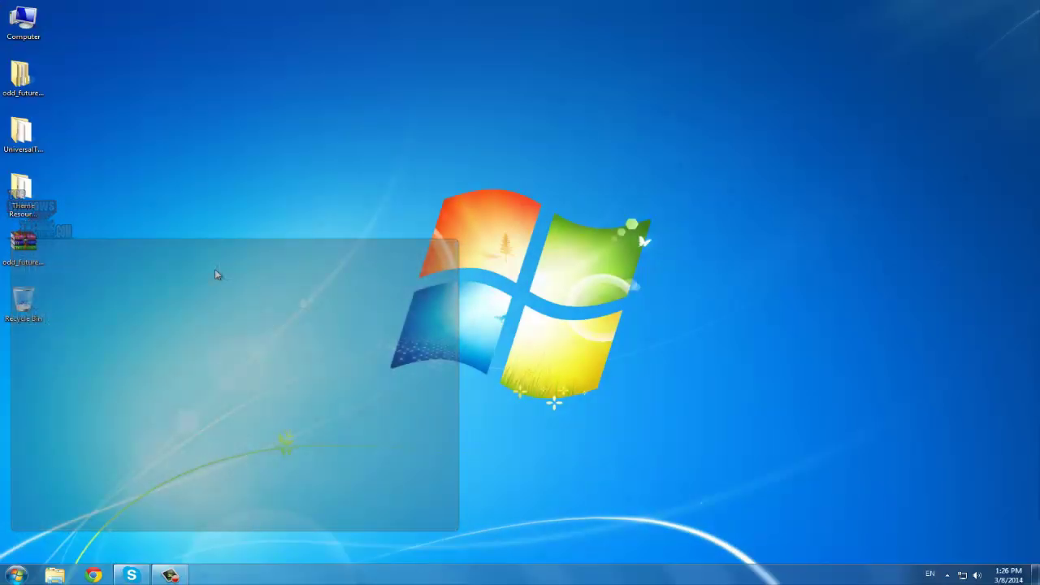
Step: Apply the installed red line theme in the desktop's Personalization settings
right_click(215, 271)
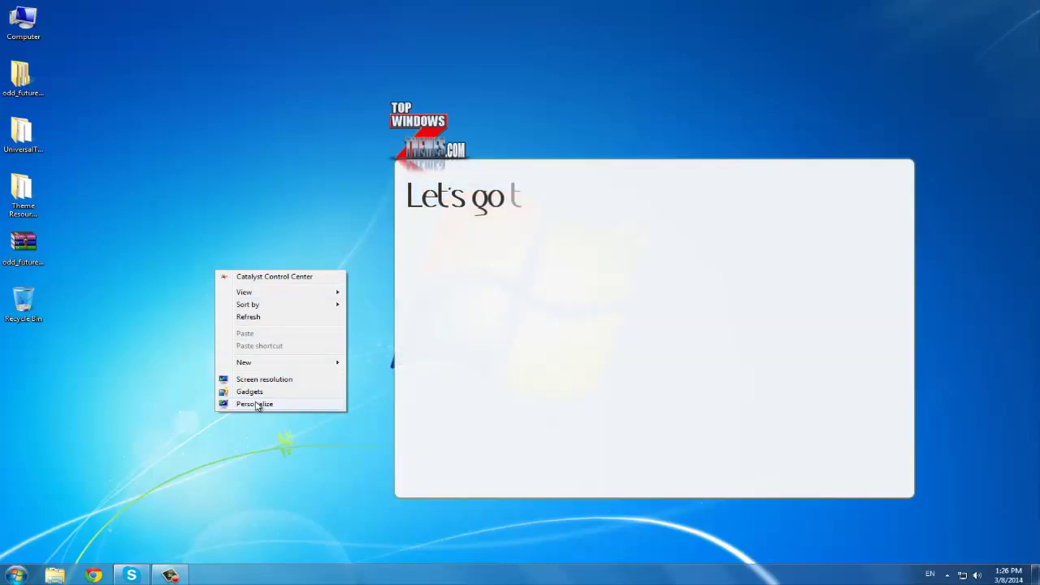
left_click(257, 404)
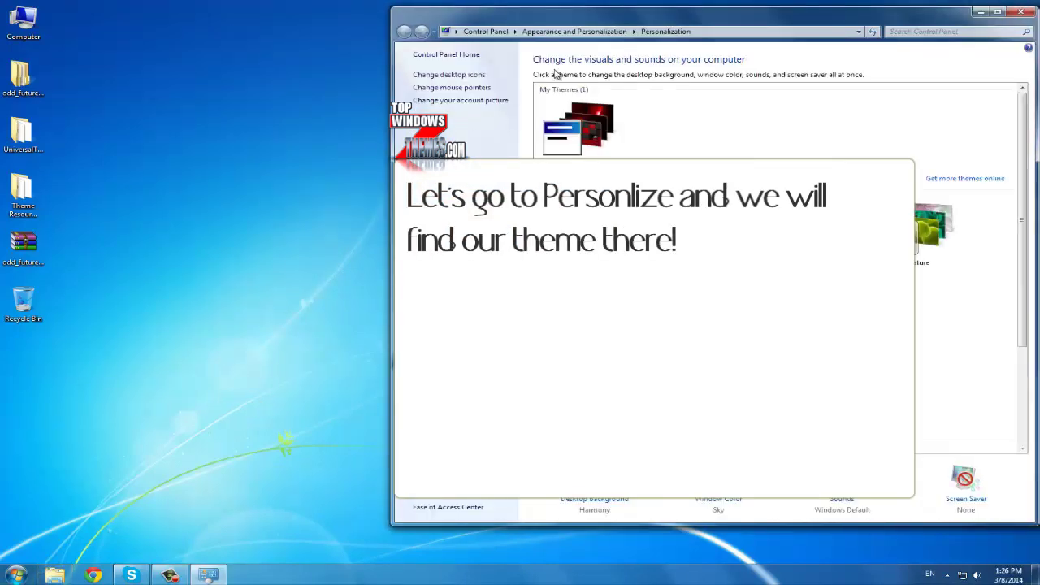
left_click_drag(660, 20, 304, 26)
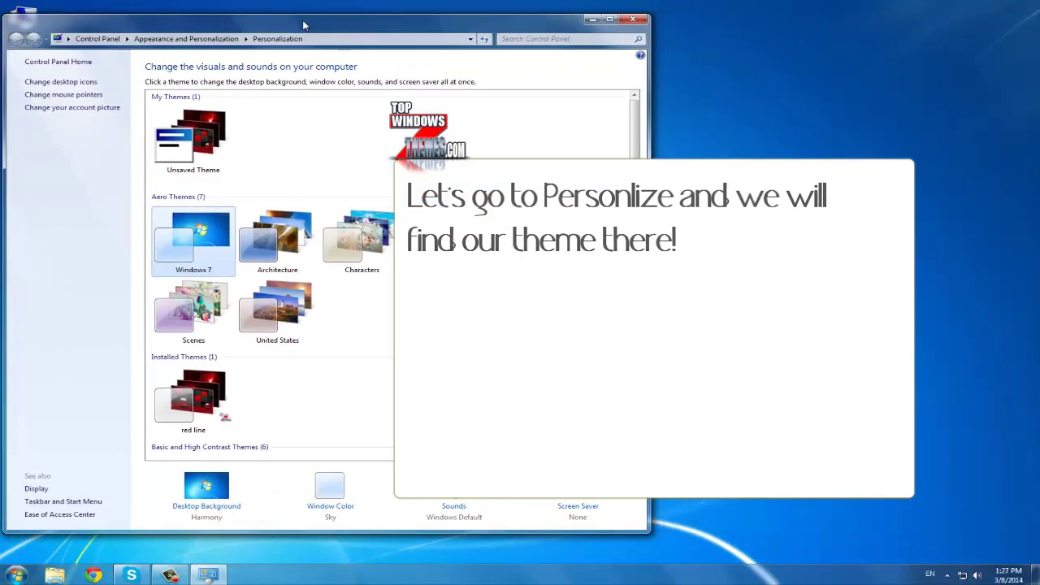
left_click(214, 390)
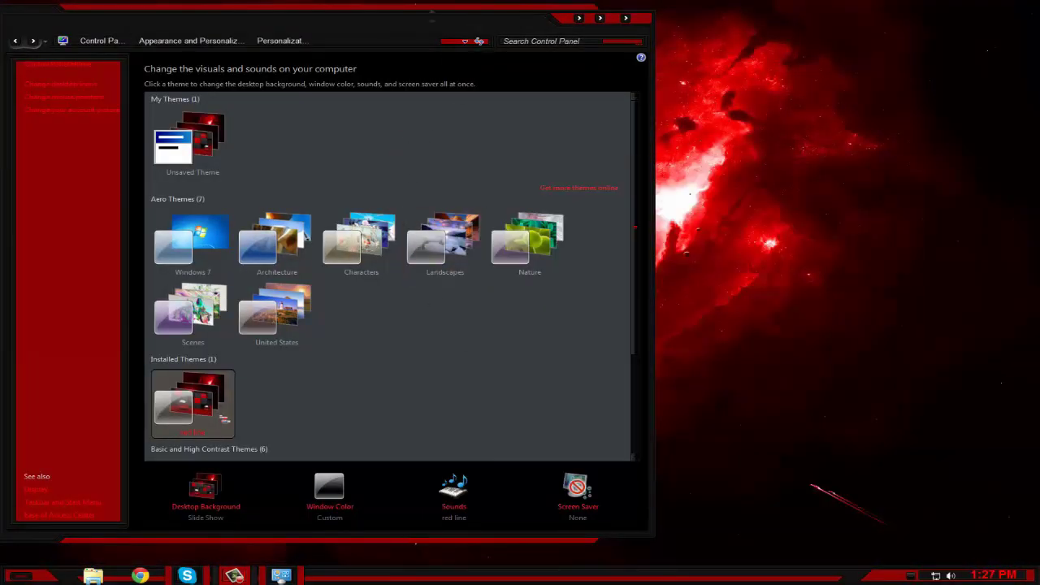
Step: Examine the applied theme's look on an enlarged Computer window, the Start menu, the clock's calendar and the bare desktop
left_click_drag(422, 31, 802, 24)
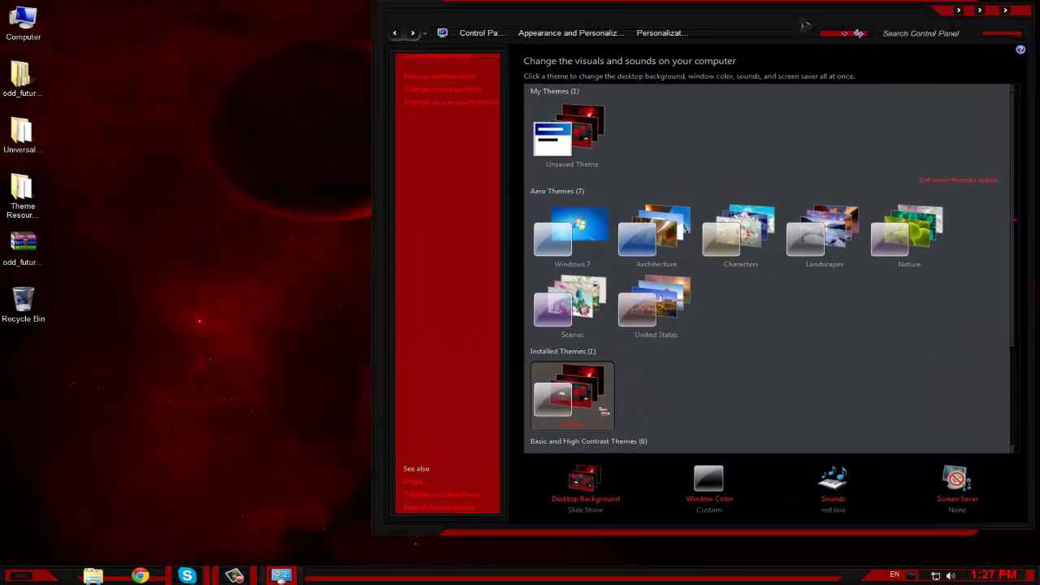
double_click(21, 32)
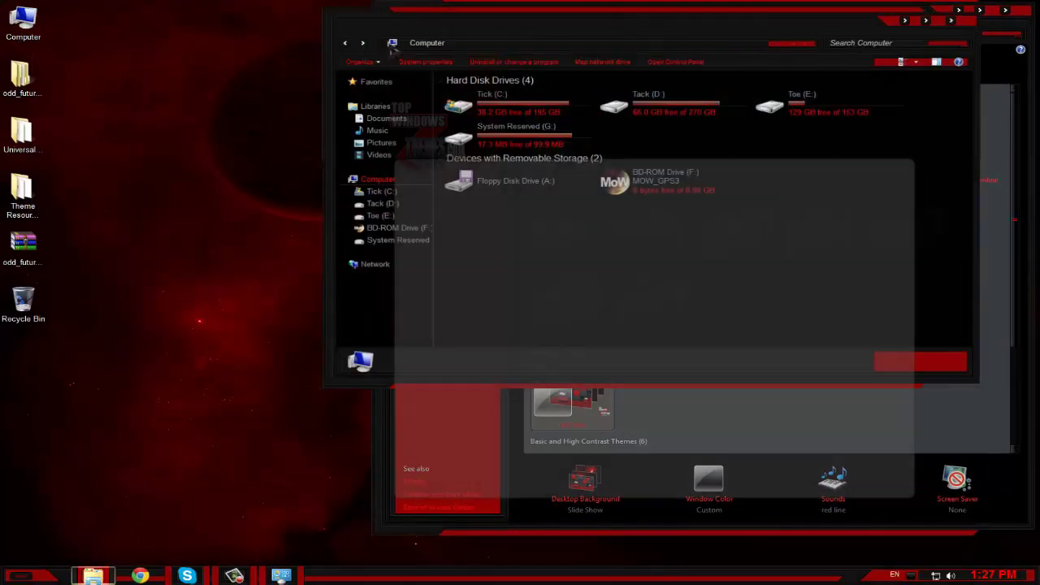
left_click_drag(362, 41, 222, 27)
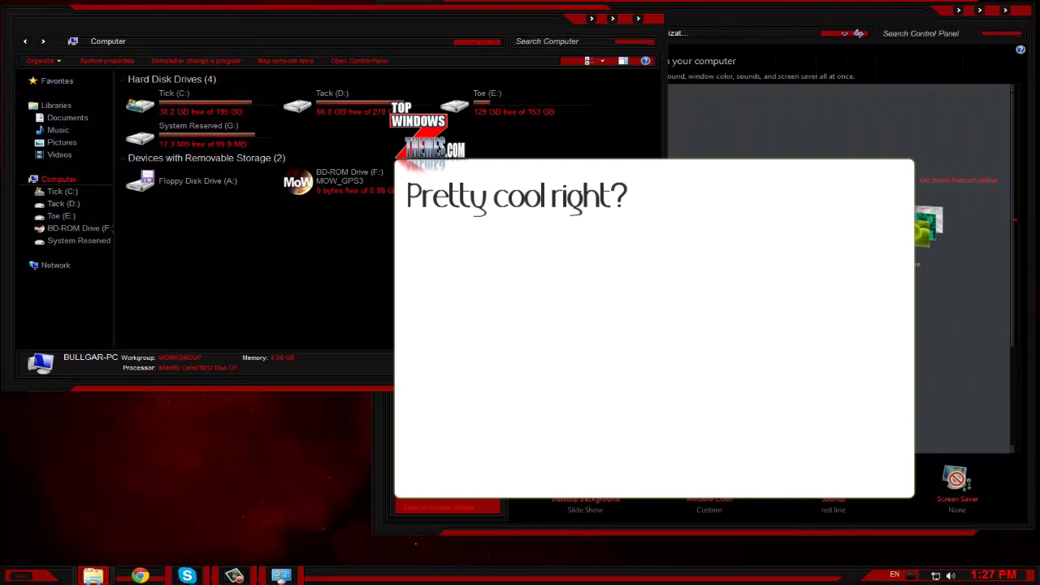
left_click_drag(638, 382, 713, 526)
left_click(33, 578)
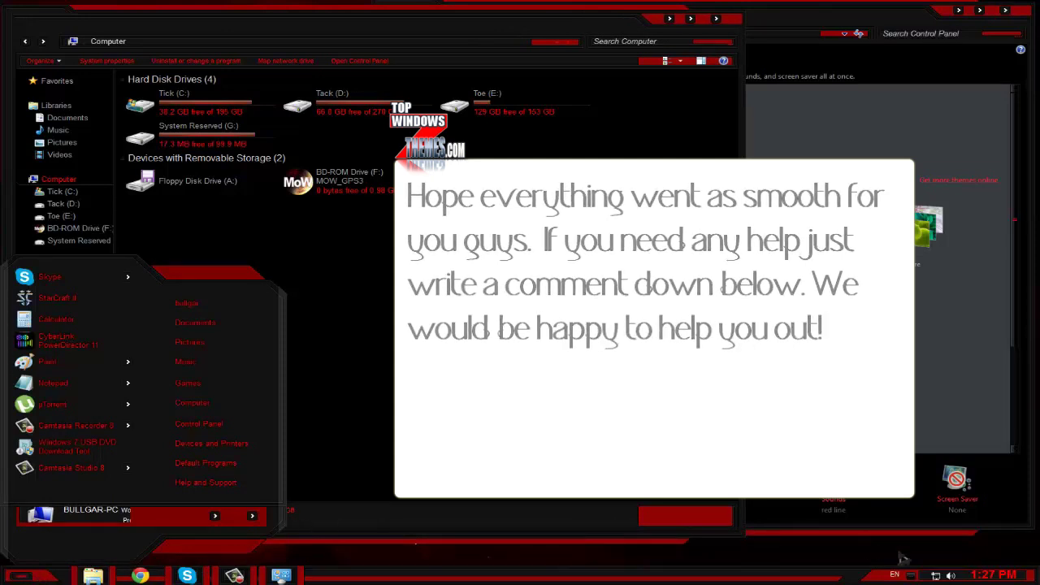
left_click(989, 578)
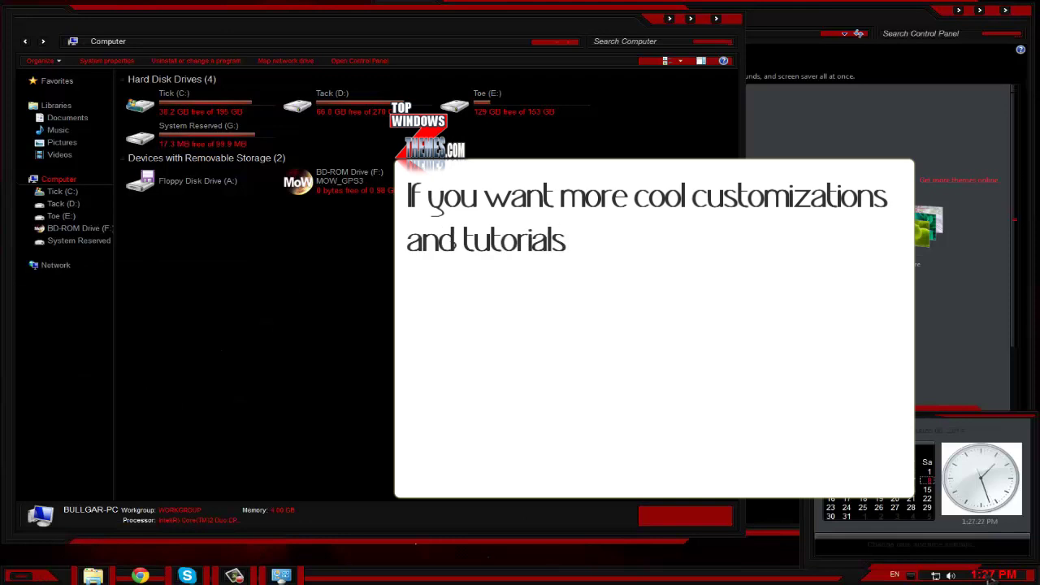
key("super")
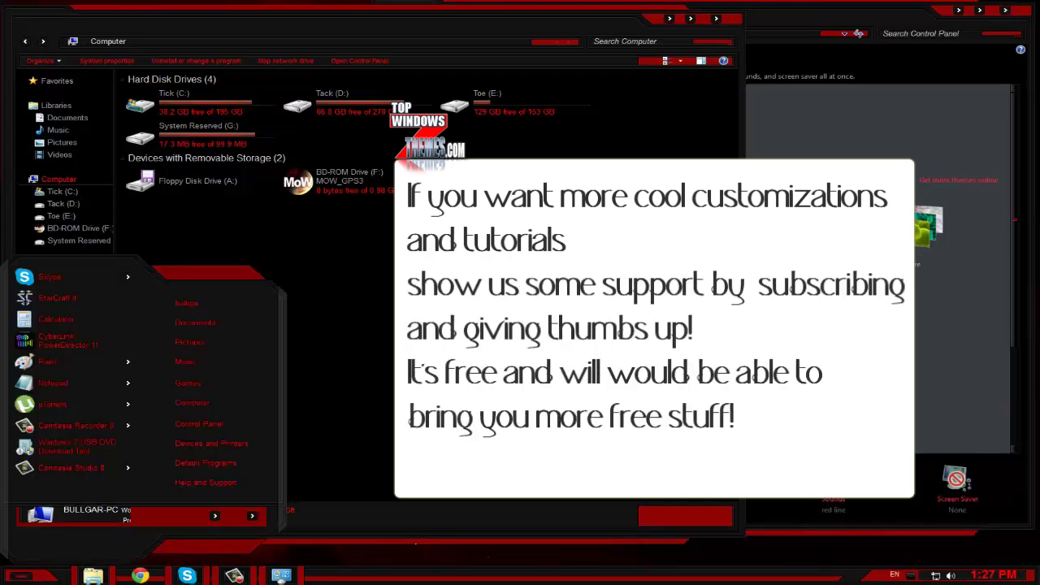
key("super+d")
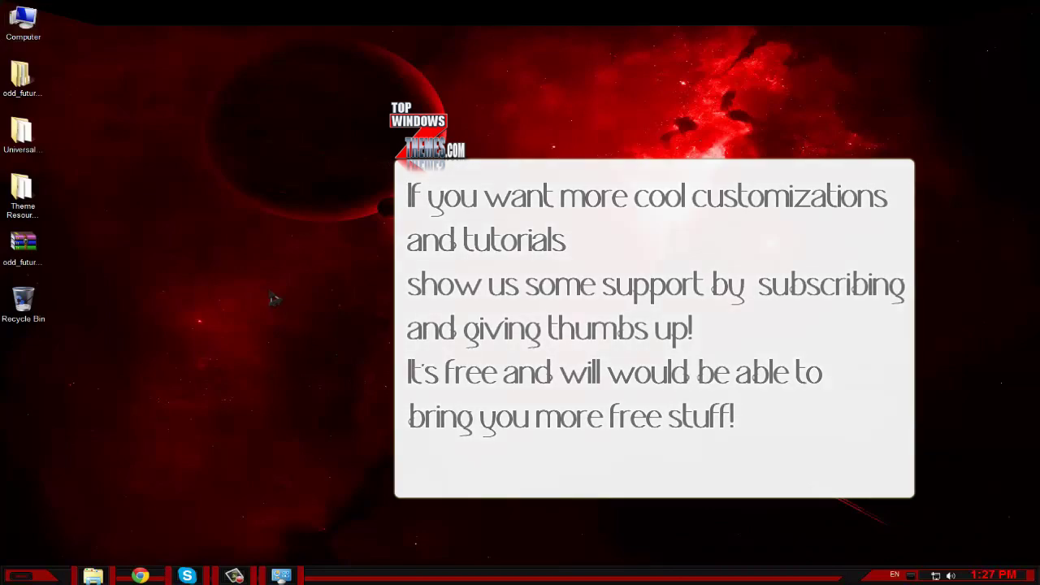